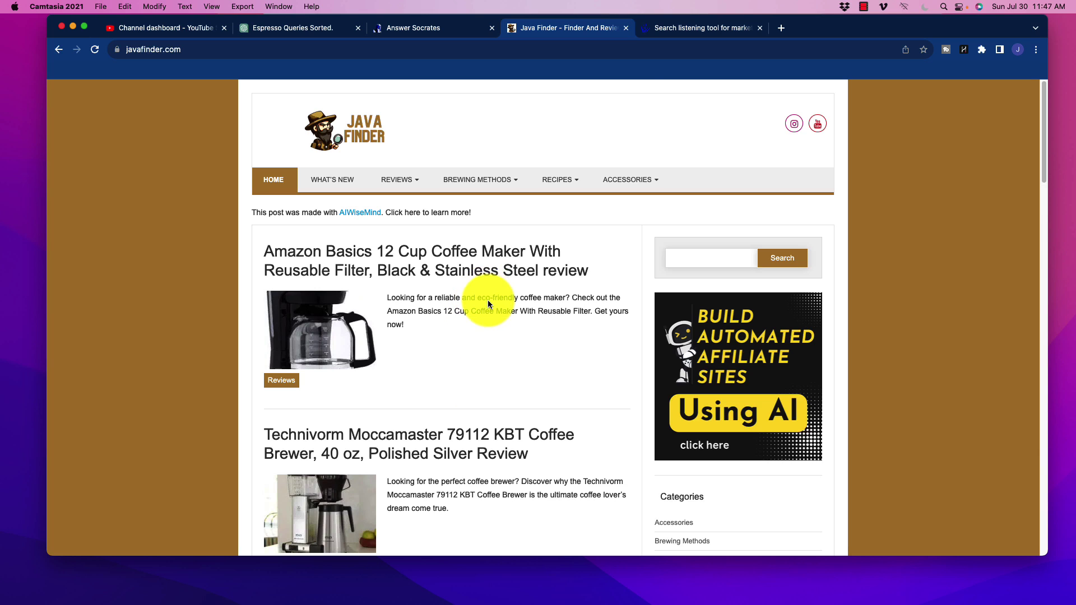
Switch to the AnswerThePublic tab and scroll down to its 'Shorts for' autocomplete demo.
click(678, 29)
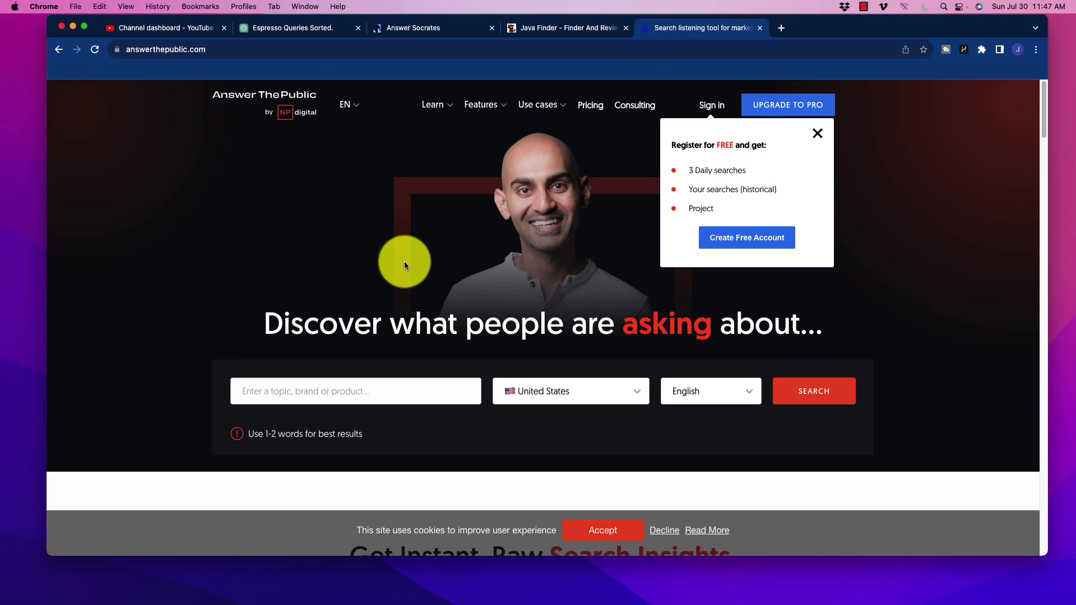
scroll(375, 255, down, 3)
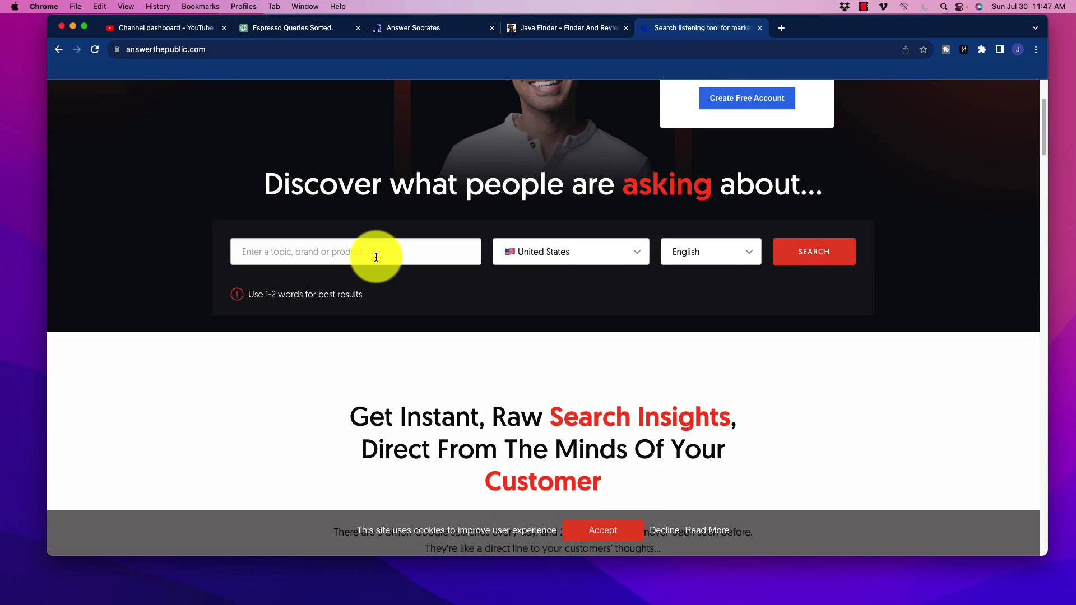
scroll(375, 266, down, 7)
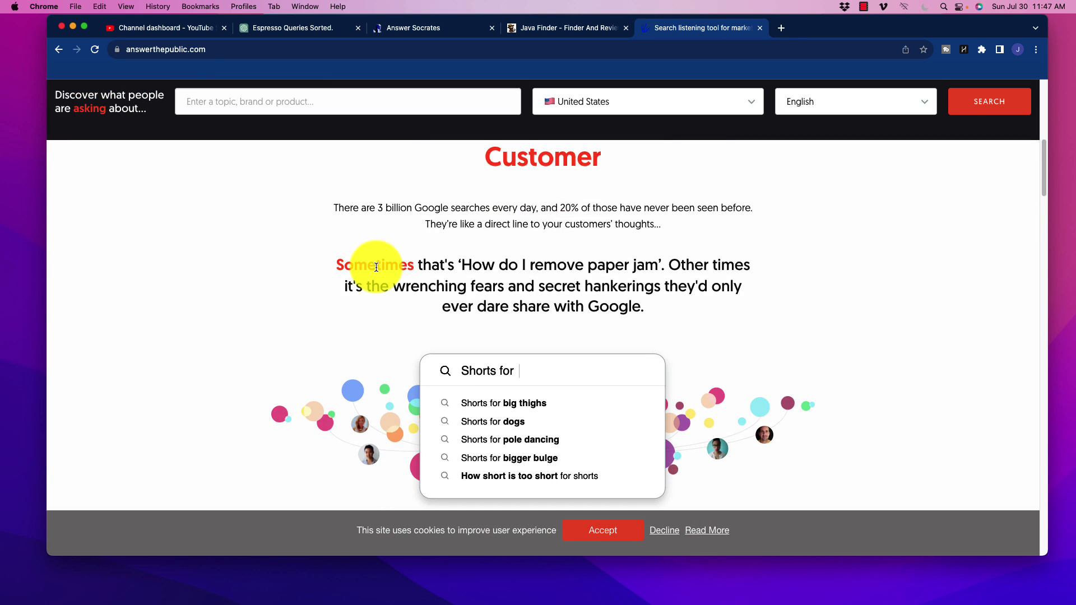
scroll(375, 272, down, 3)
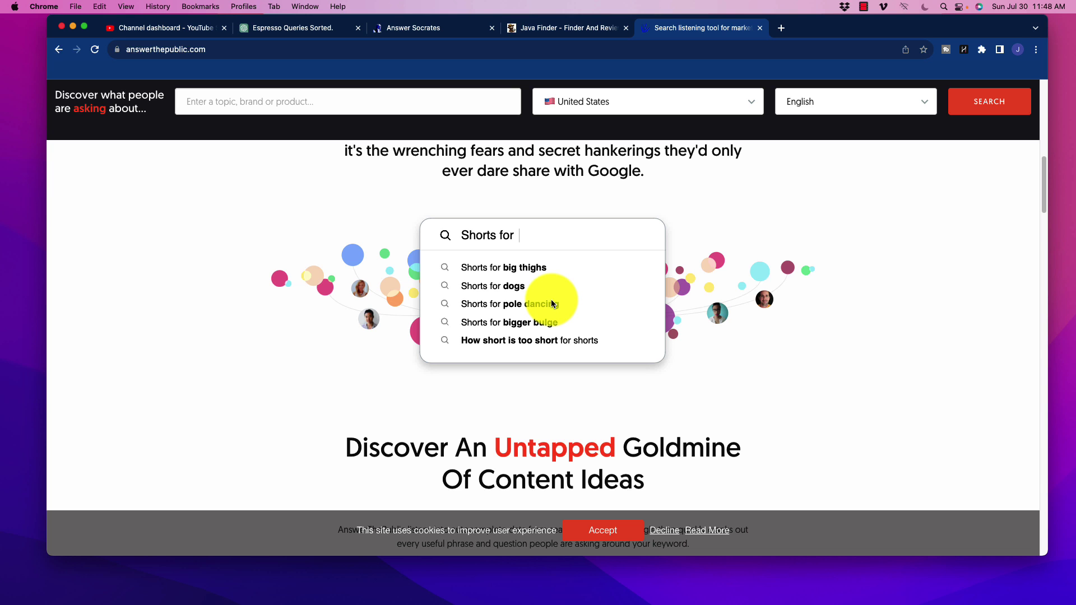
scroll(394, 319, down, 10)
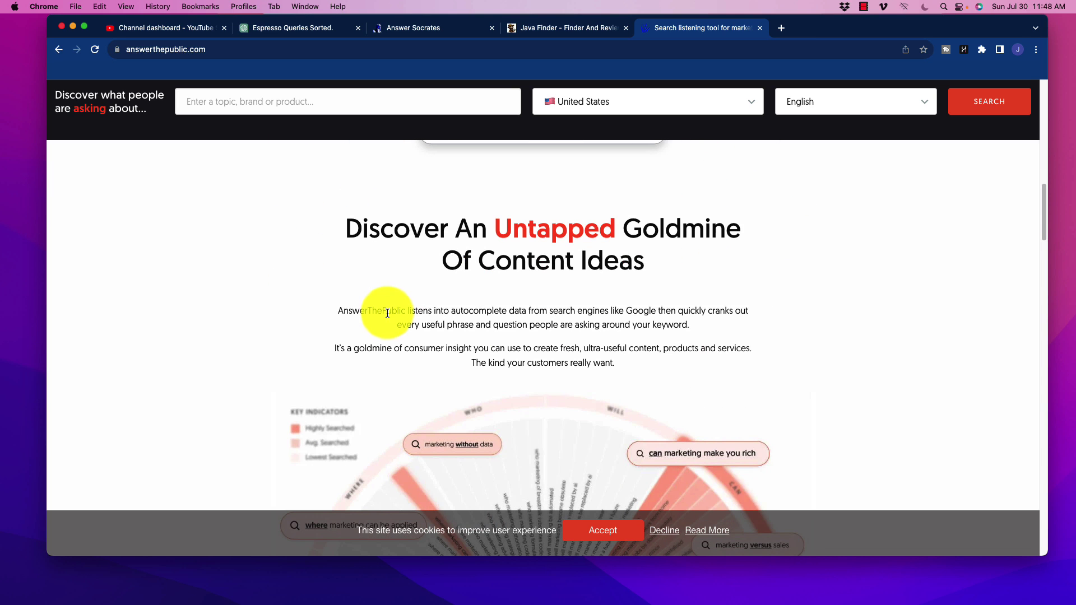
scroll(351, 305, down, 1)
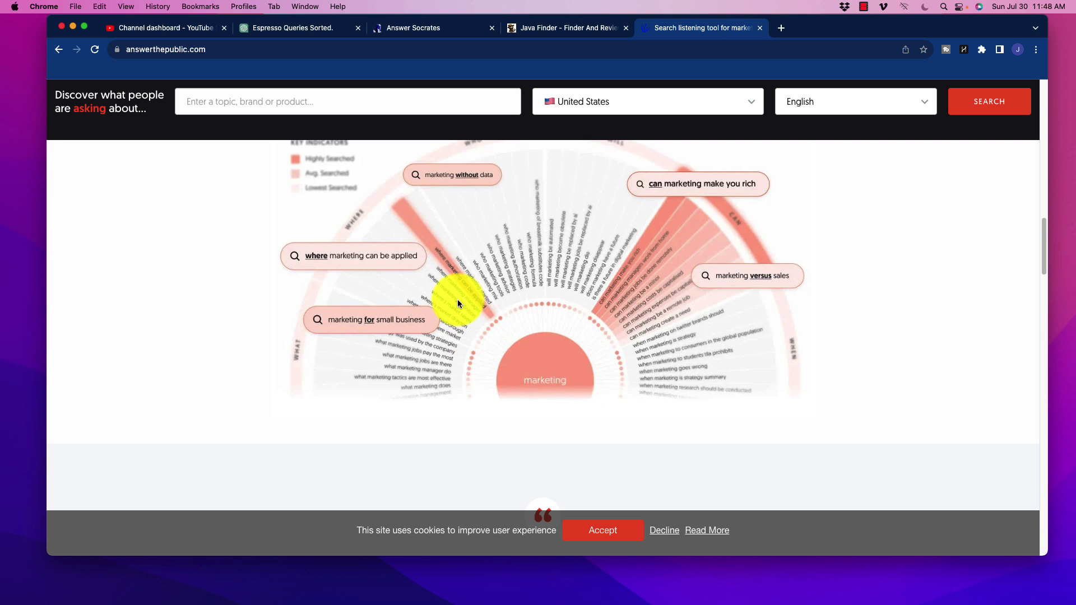
scroll(455, 293, up, 2)
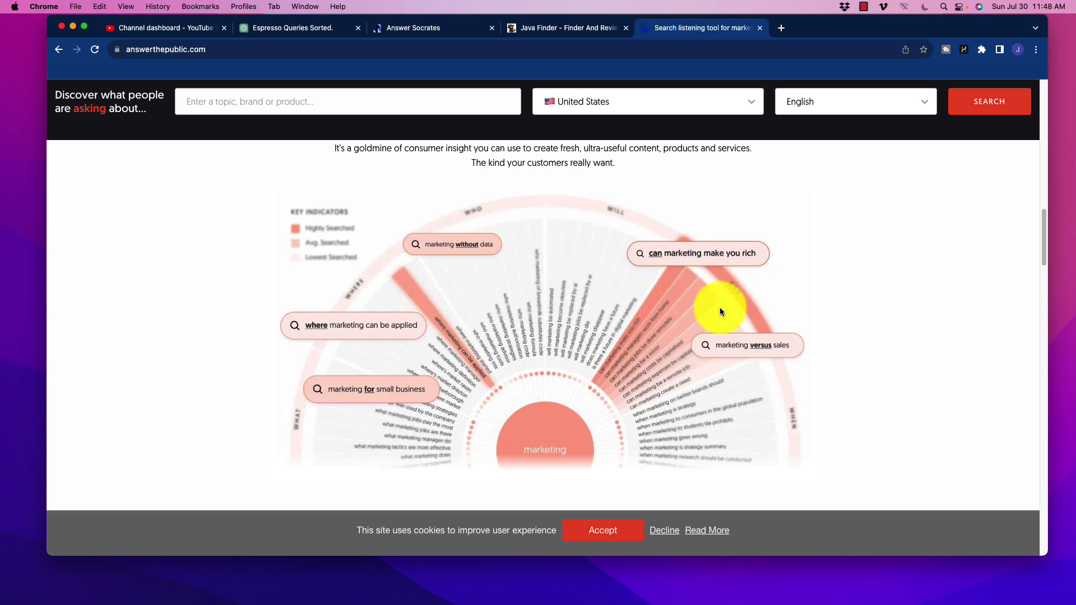
scroll(536, 327, down, 6)
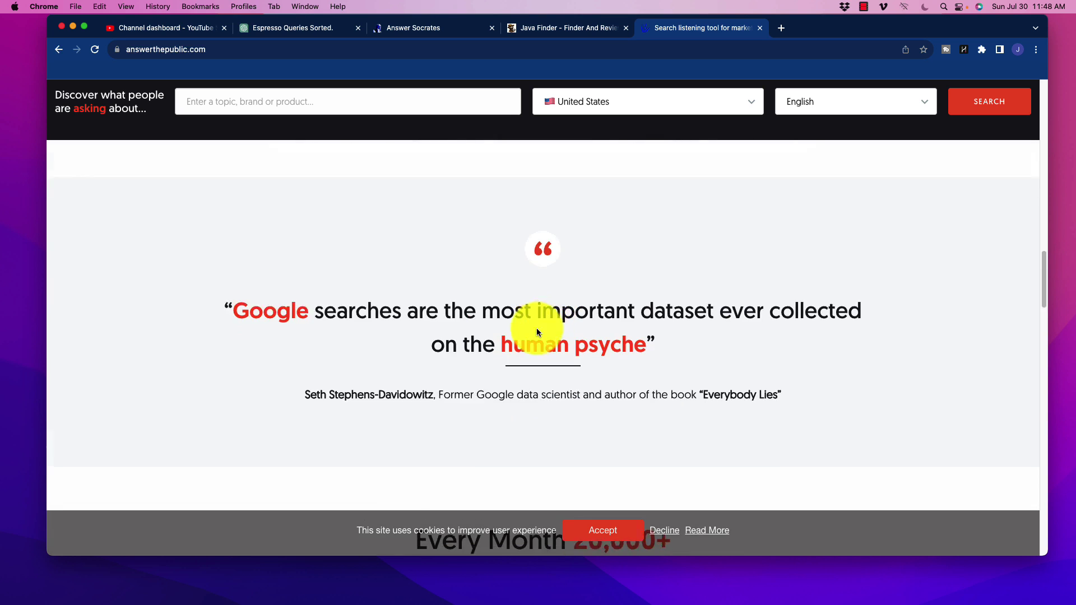
scroll(470, 314, down, 3)
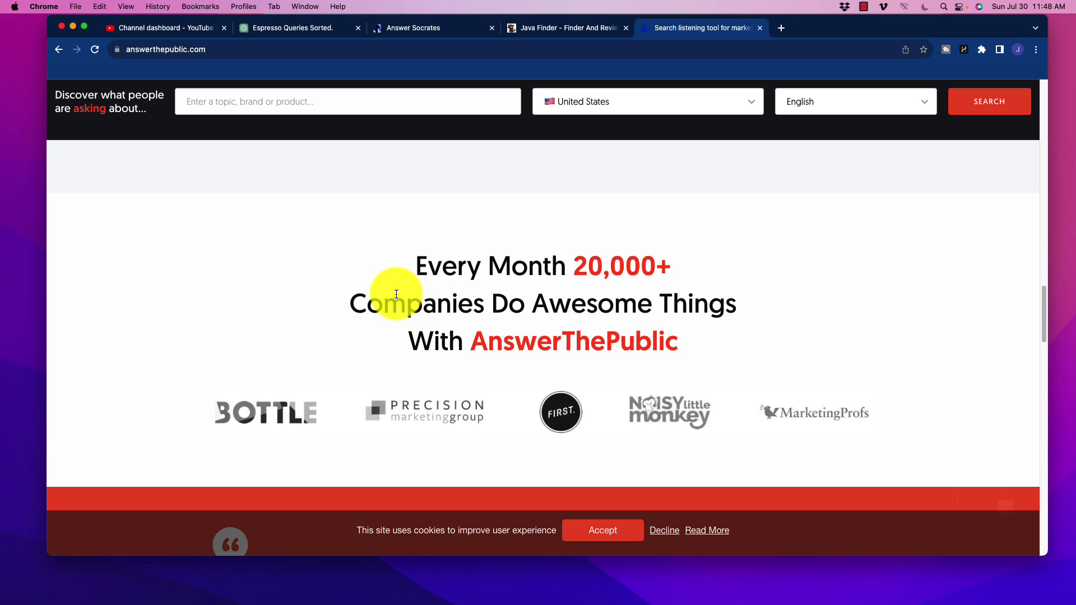
scroll(396, 294, down, 5)
scroll(395, 292, down, 12)
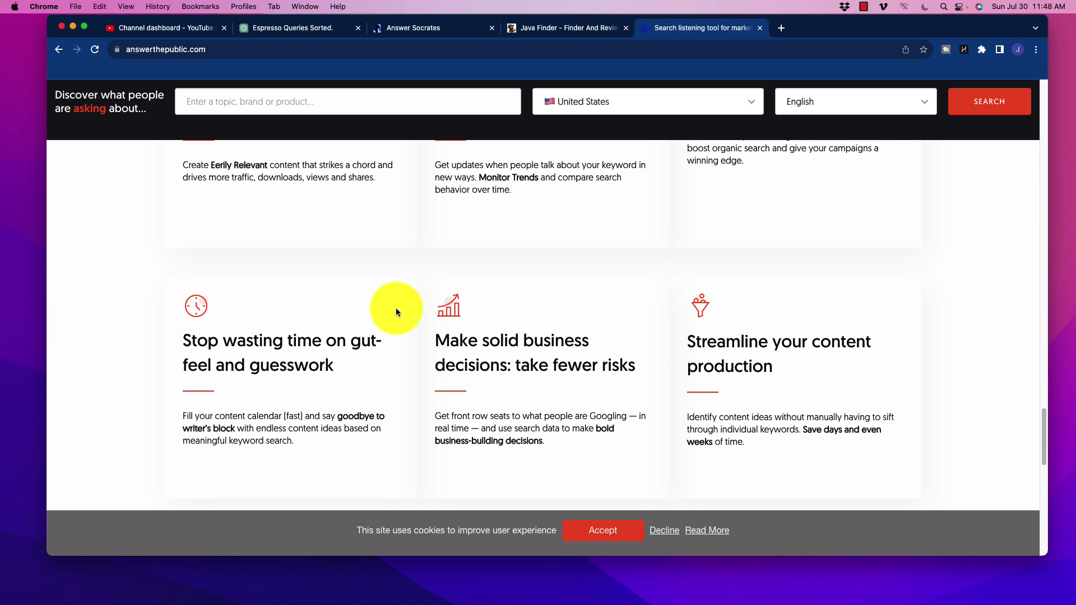
scroll(395, 302, up, 15)
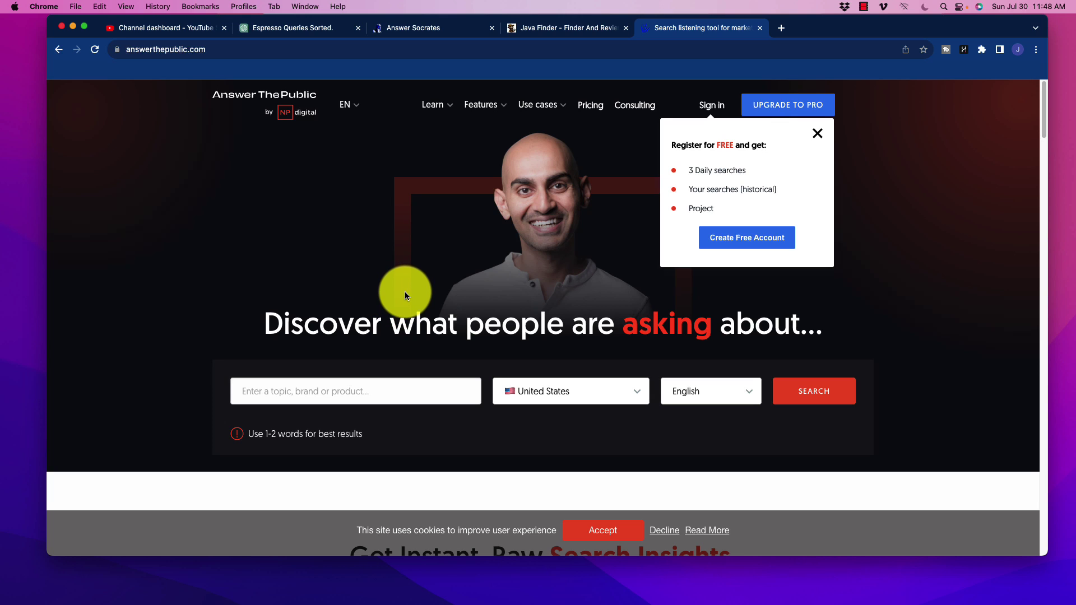
Open AnswerThePublic pricing and highlight the Individual plan's 100 searches/day and $9/month price.
click(590, 105)
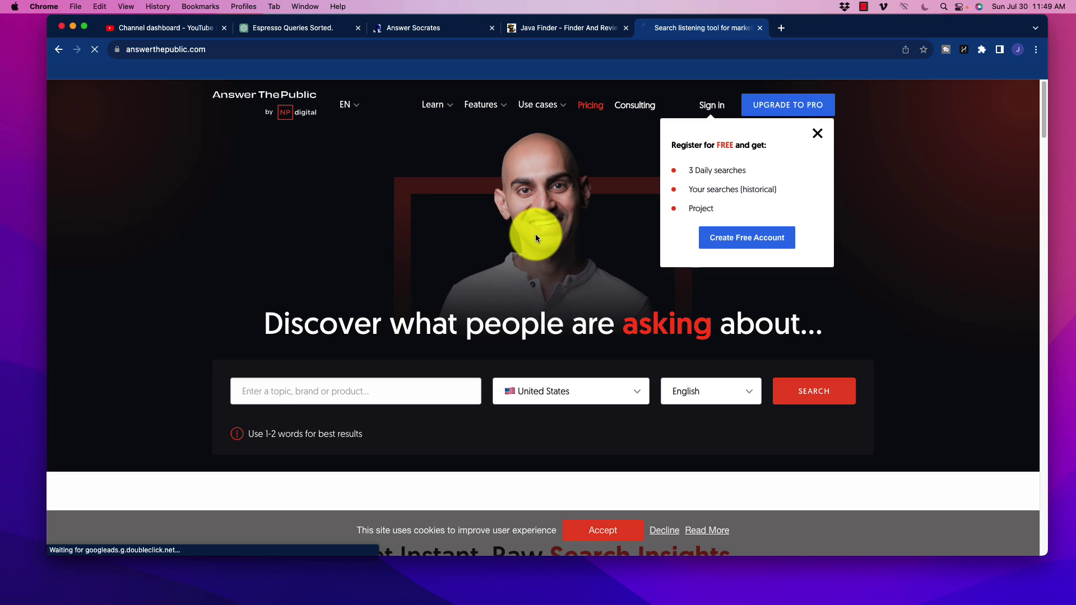
scroll(422, 297, down, 5)
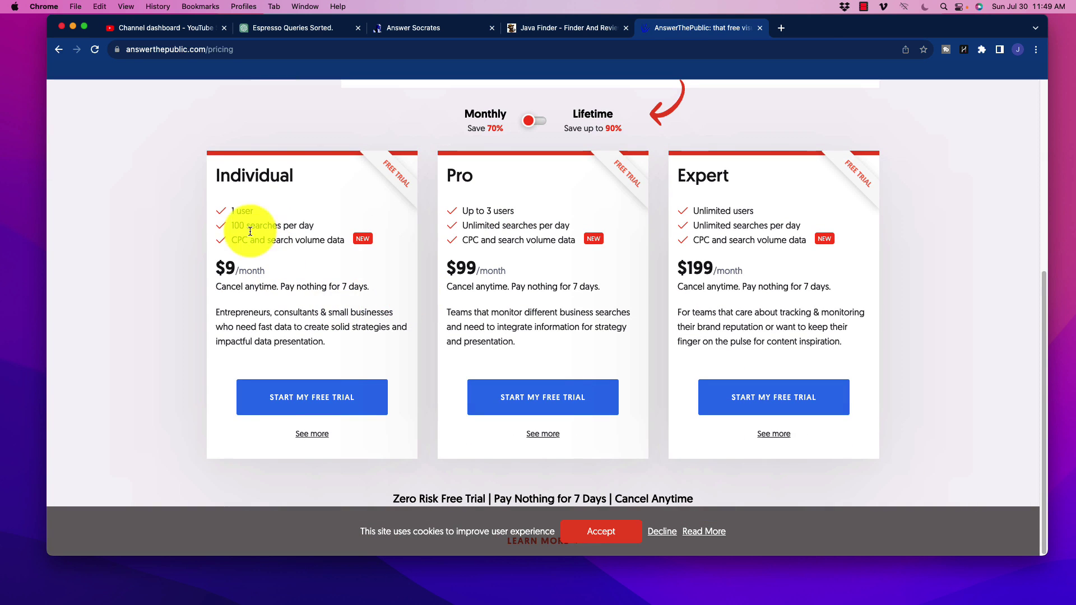
drag(232, 225, 314, 226)
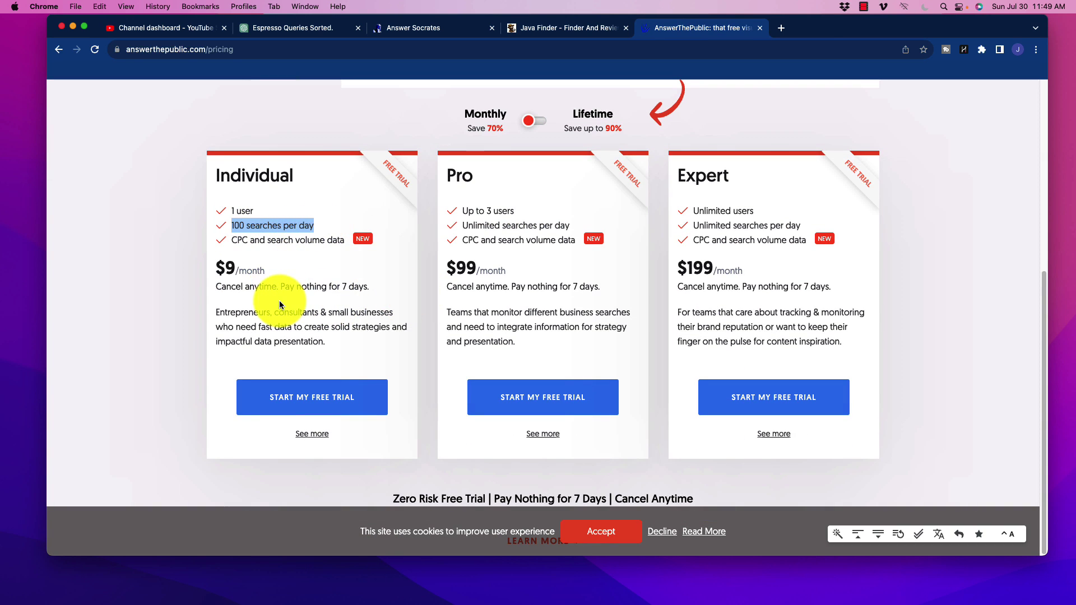
drag(217, 268, 265, 271)
click(301, 326)
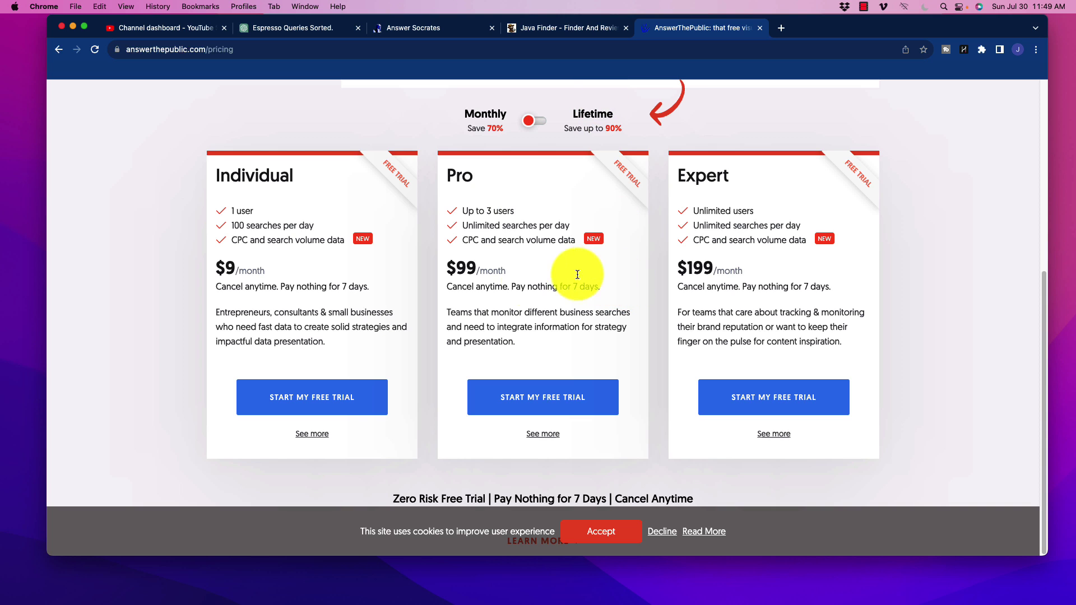
Highlight the Pro plan's unlimited searches per day, then switch to the Answer Socrates tab.
drag(460, 225, 573, 225)
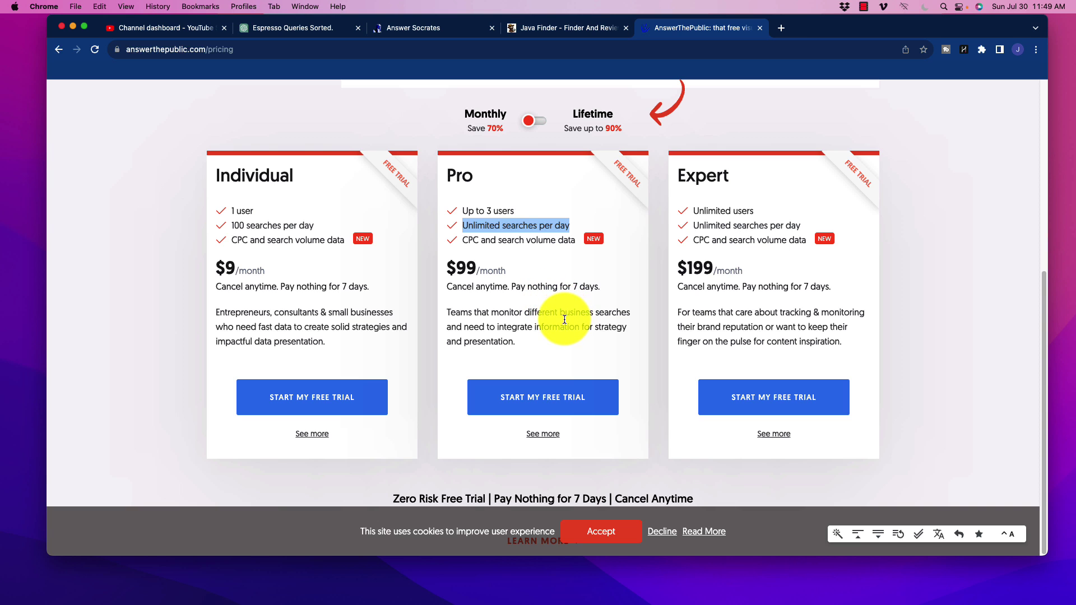
scroll(546, 307, up, 5)
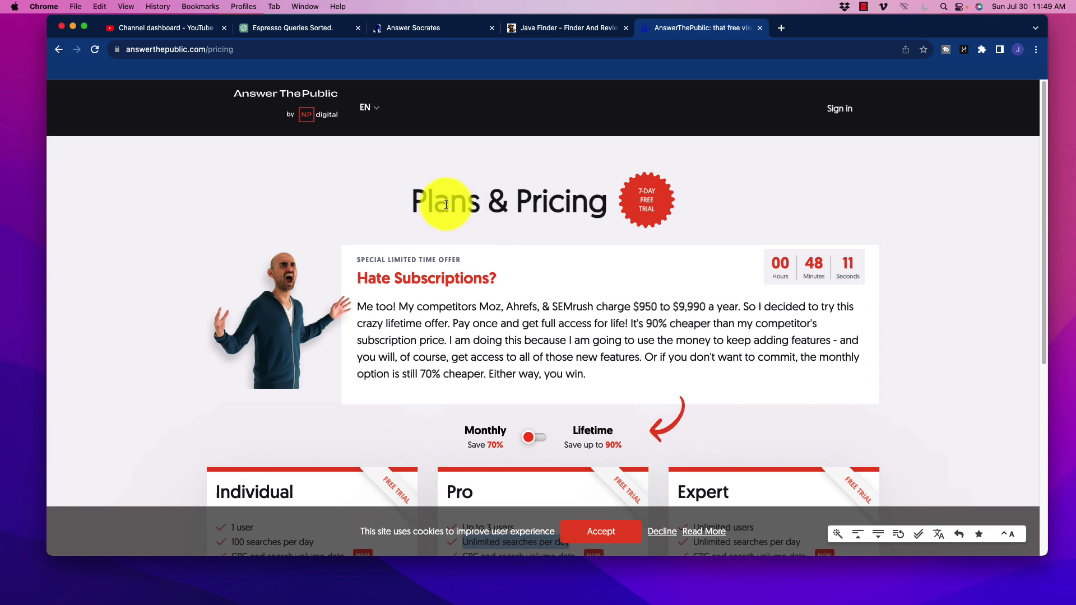
click(436, 29)
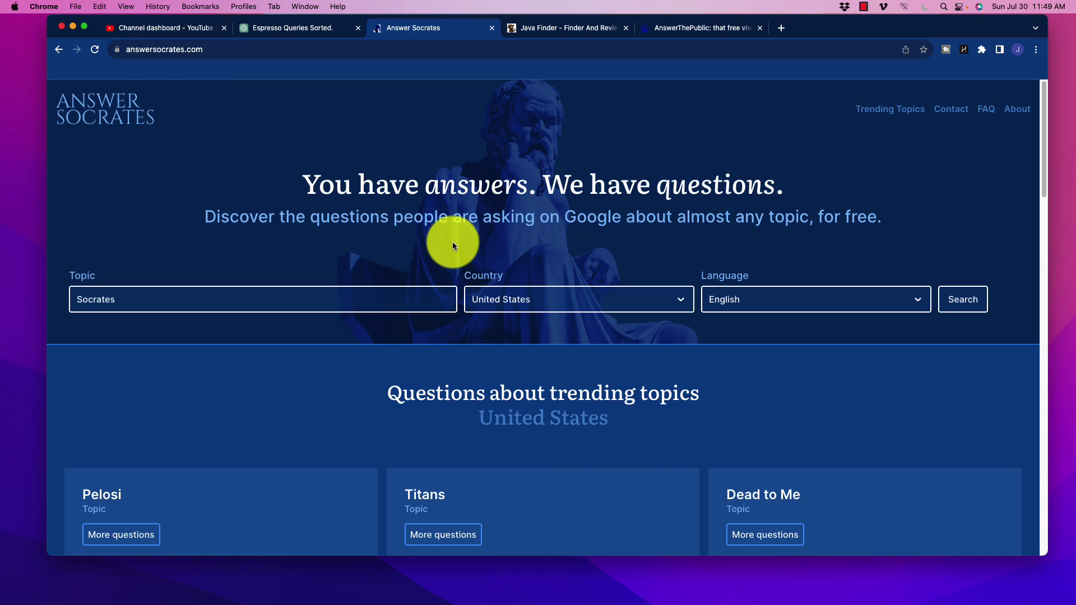
drag(335, 183, 779, 181)
scroll(504, 271, down, 2)
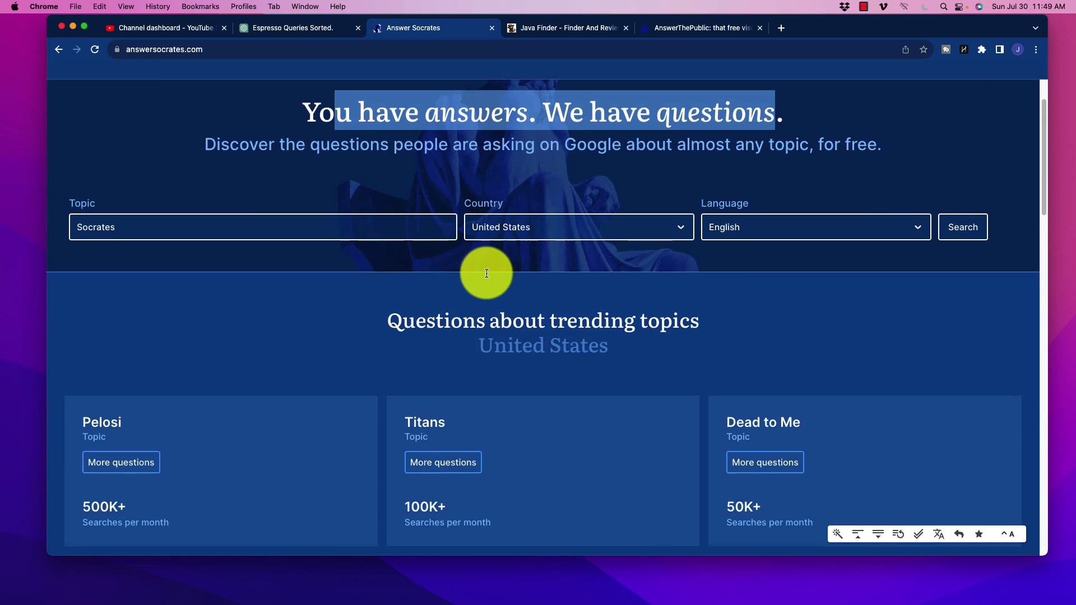
scroll(486, 273, down, 2)
scroll(845, 334, up, 4)
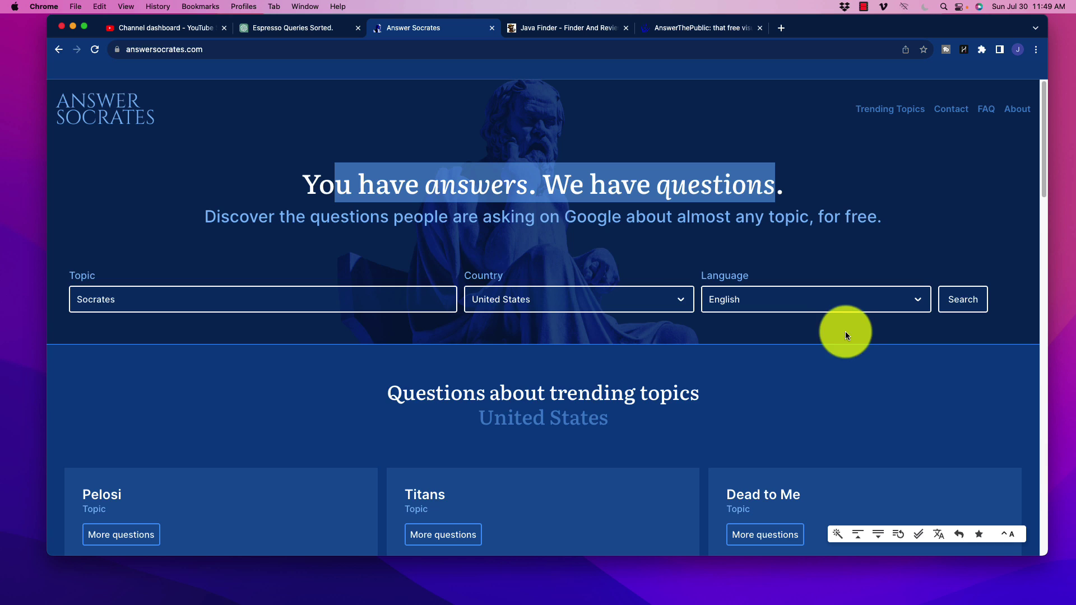
click(92, 294)
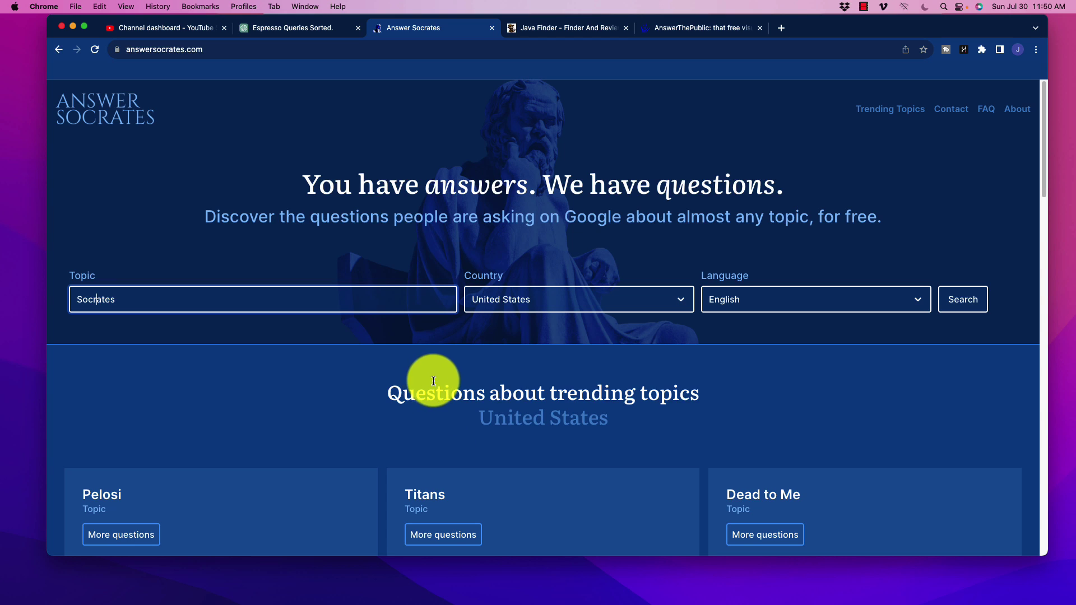
click(729, 304)
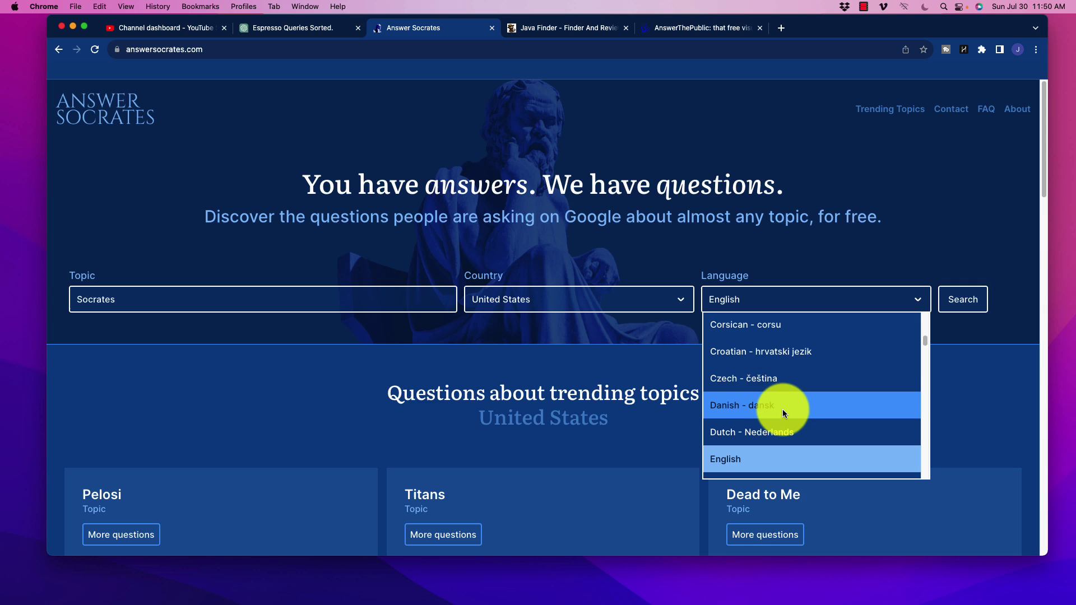
scroll(779, 406, down, 15)
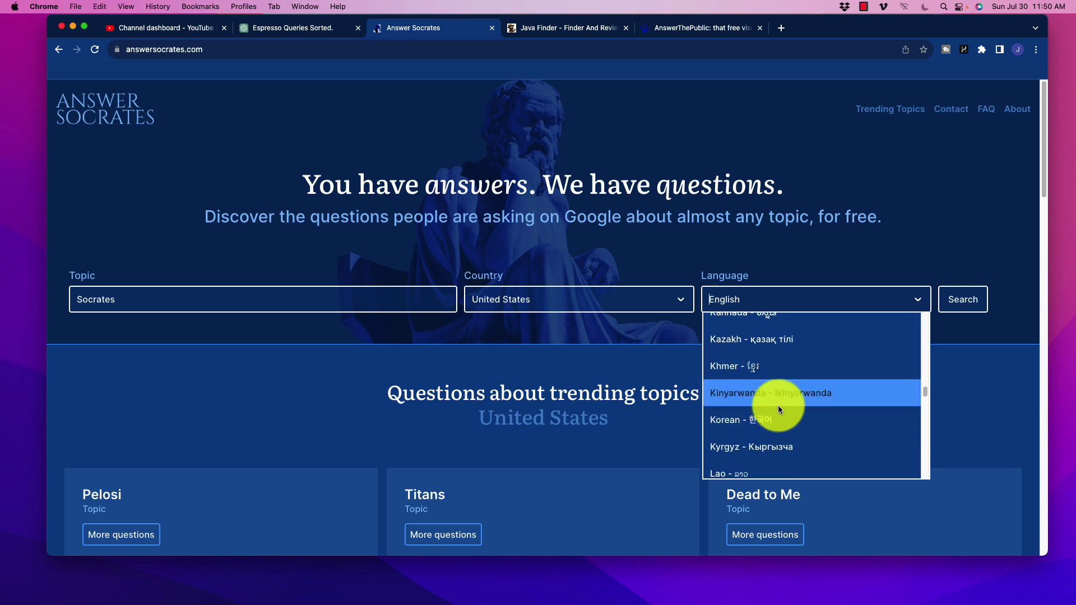
click(718, 167)
scroll(191, 310, down, 5)
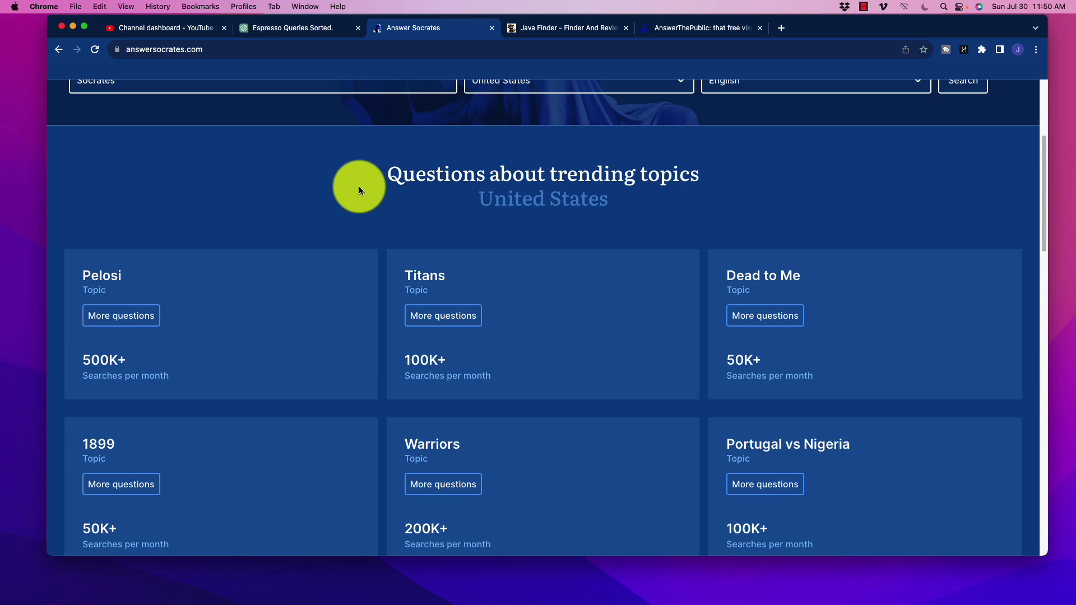
drag(387, 174, 691, 176)
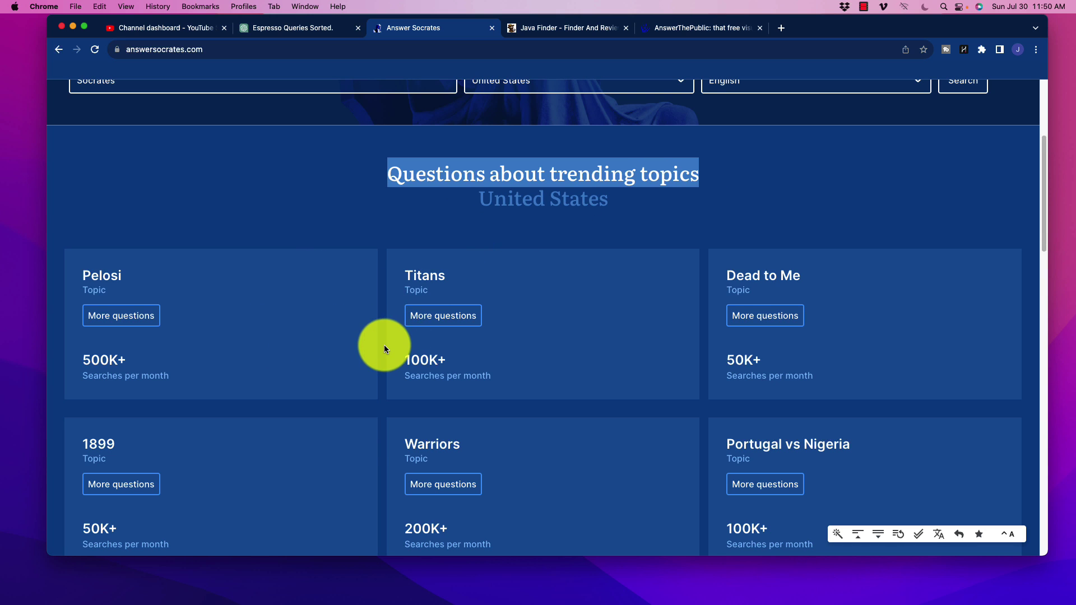
scroll(385, 345, down, 3)
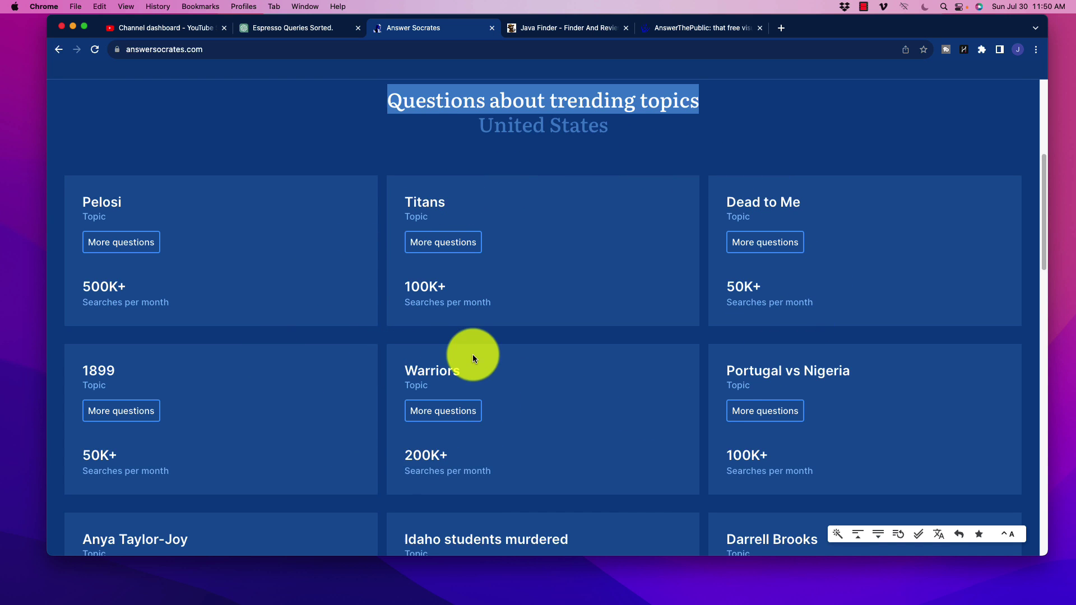
scroll(472, 358, down, 5)
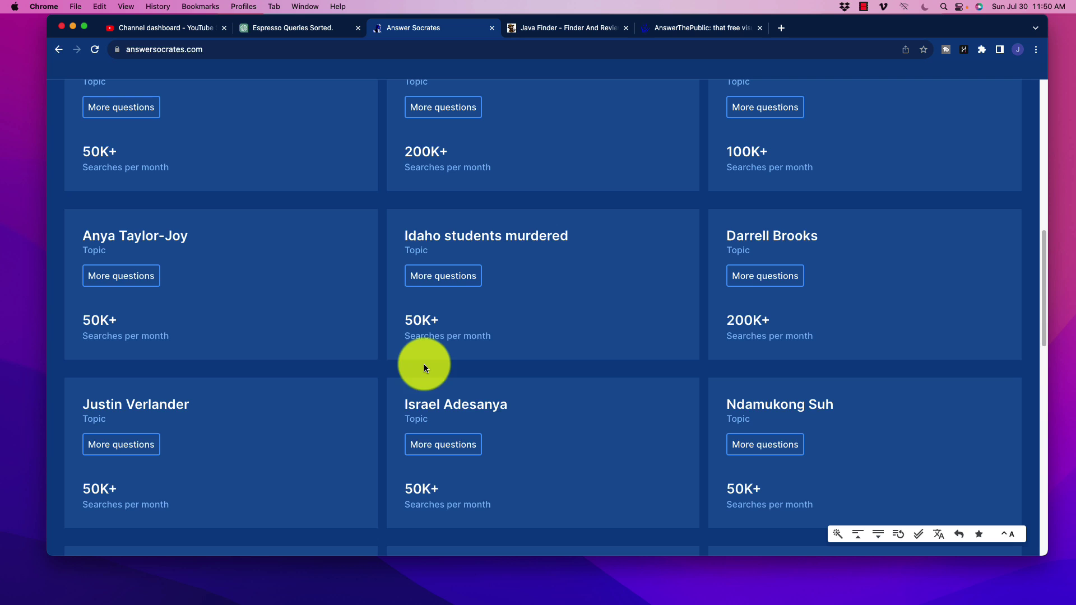
scroll(221, 350, down, 5)
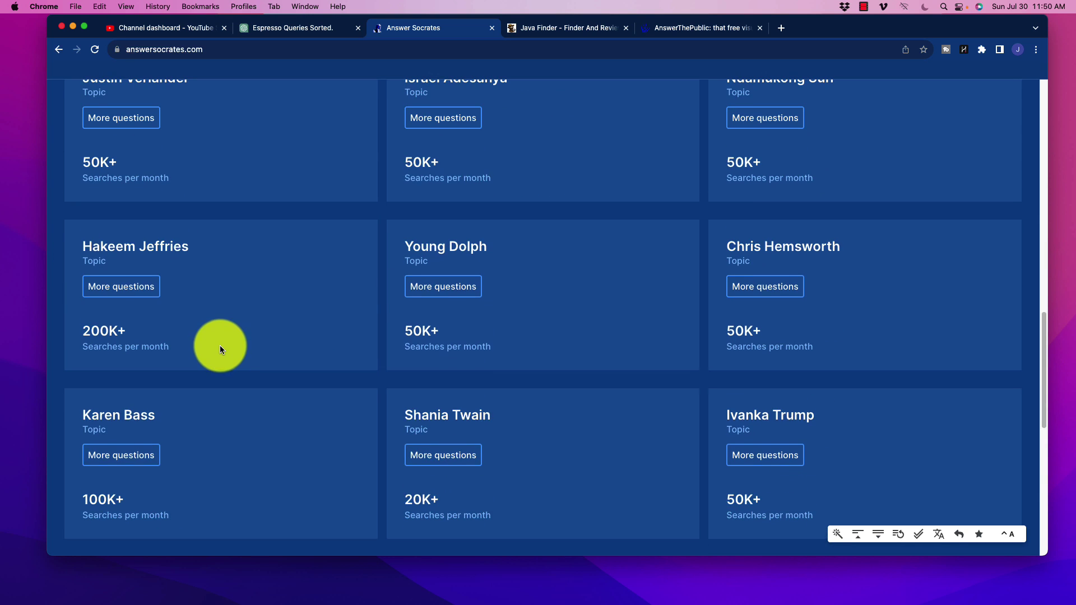
scroll(220, 347, down, 4)
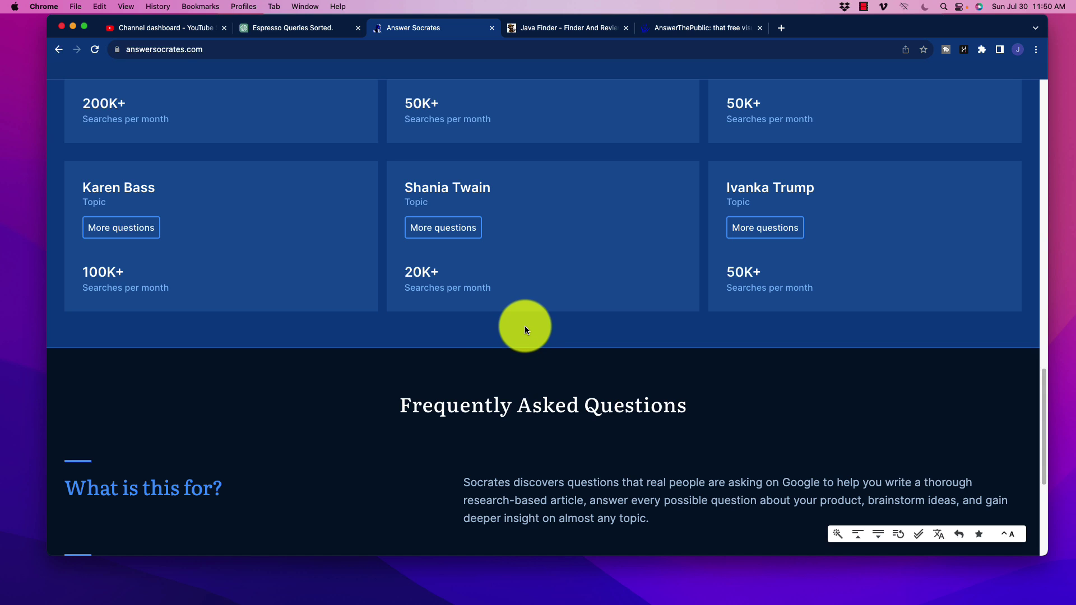
scroll(494, 325, up, 10)
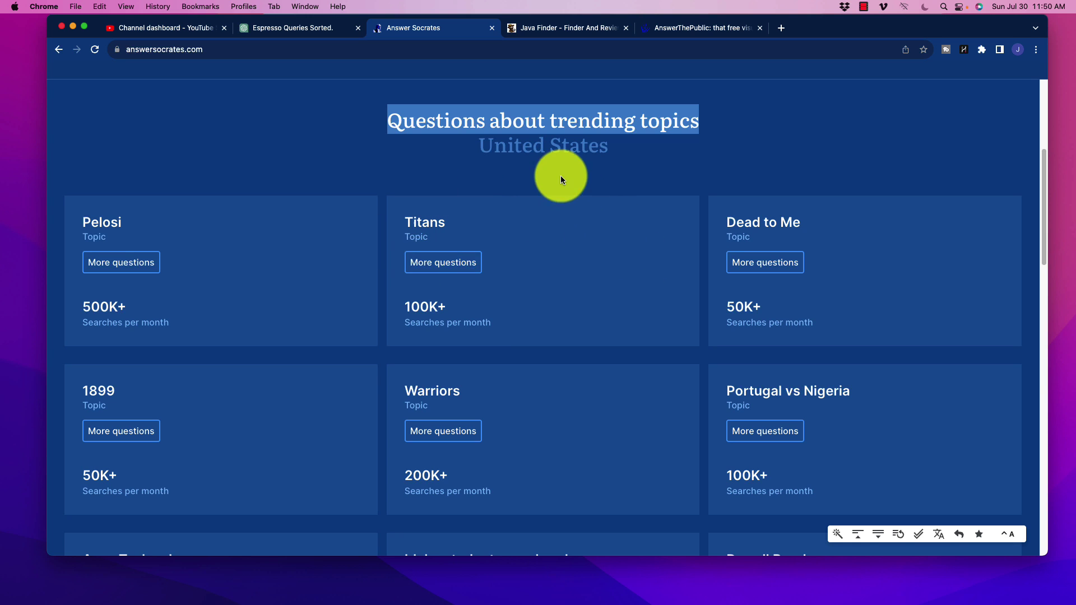
scroll(455, 392, down, 15)
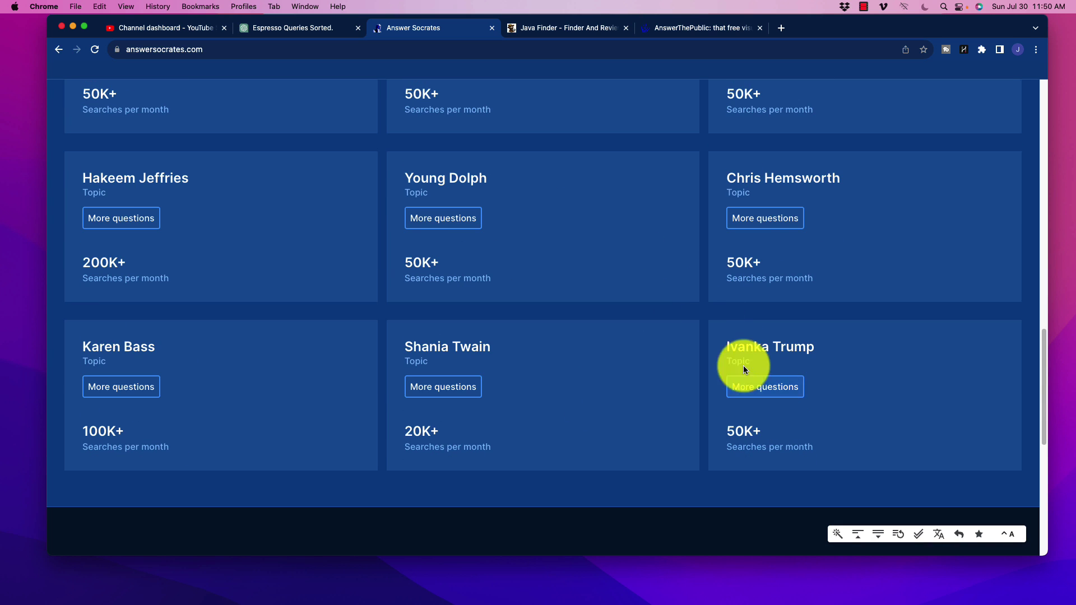
scroll(375, 385, up, 20)
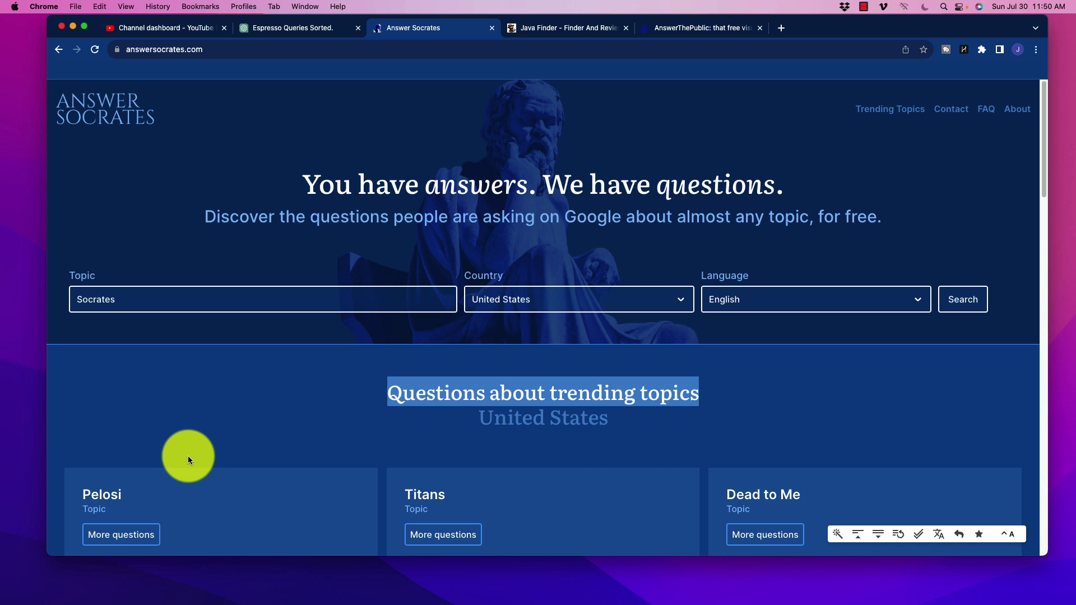
Switch to Java Finder and browse its Reviews, Brewing Methods and coffee maker review posts.
click(588, 28)
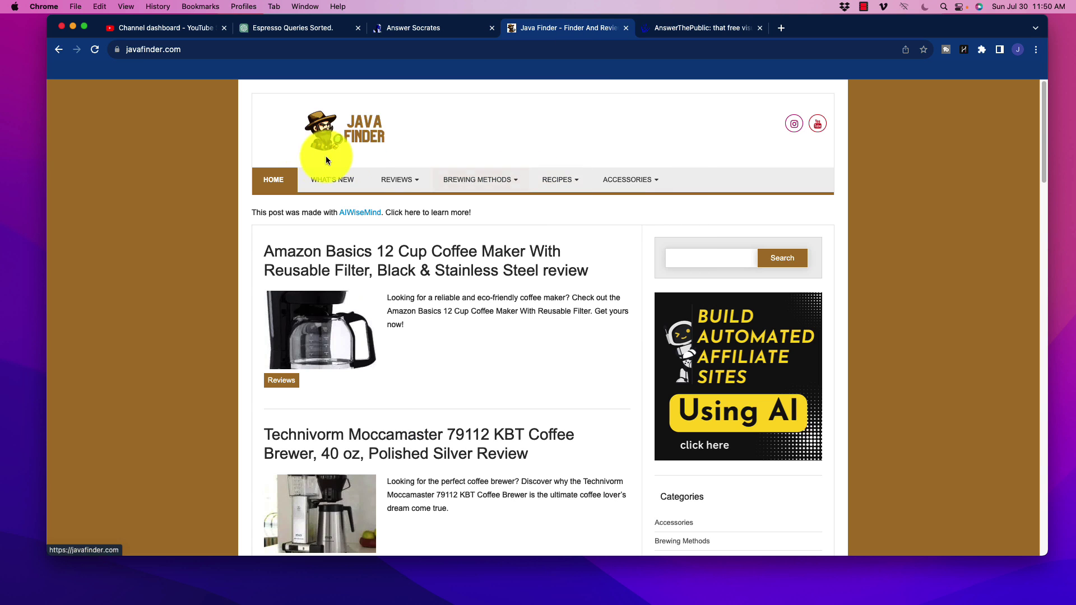
mouse_move(394, 174)
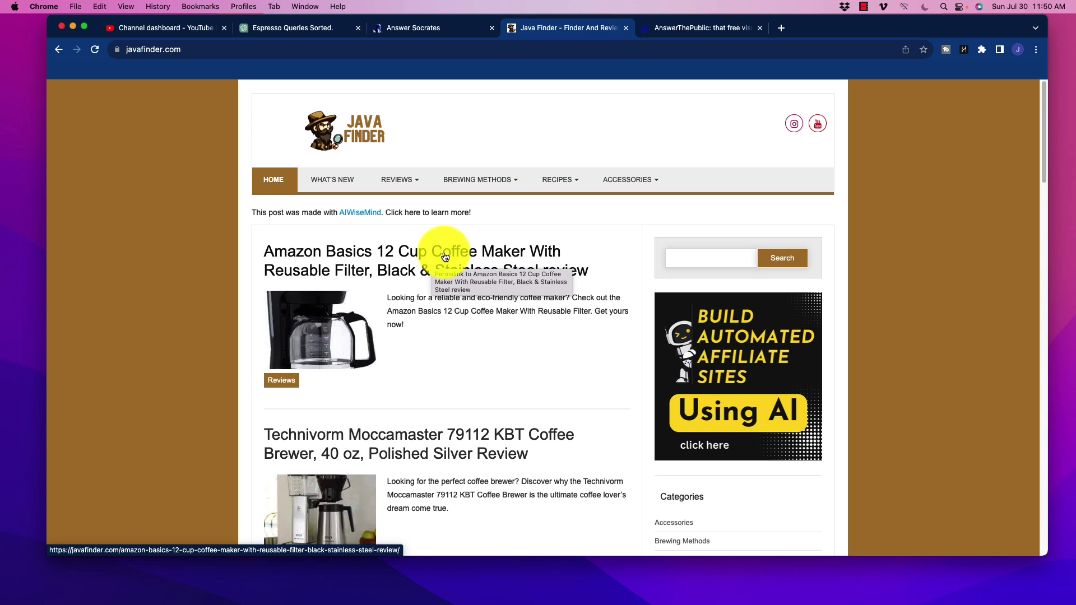
scroll(437, 266, down, 3)
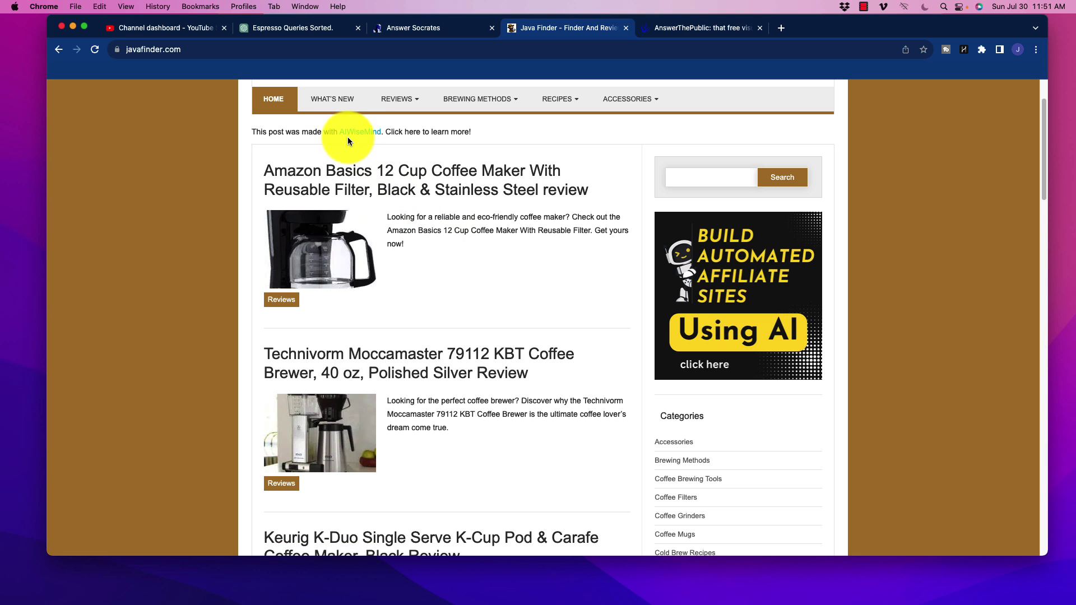
scroll(418, 283, down, 12)
scroll(442, 289, down, 15)
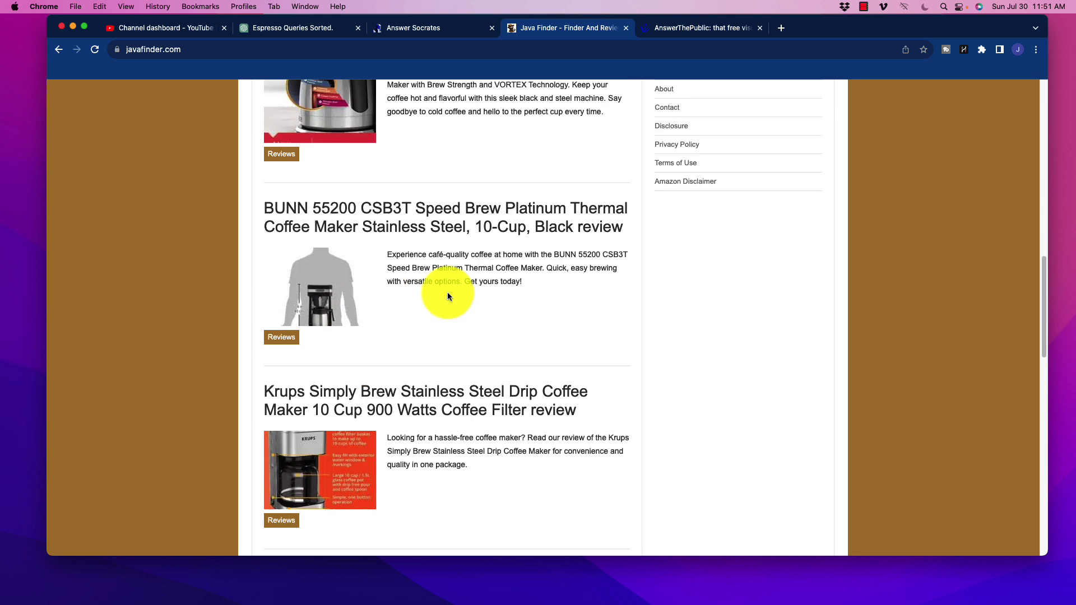
key(Home)
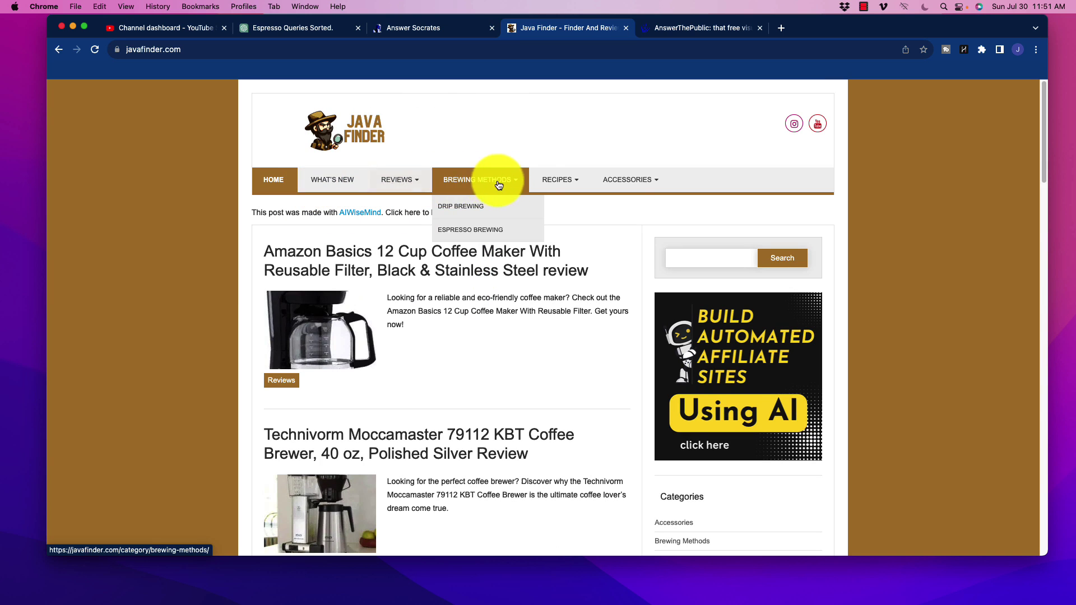
mouse_move(456, 184)
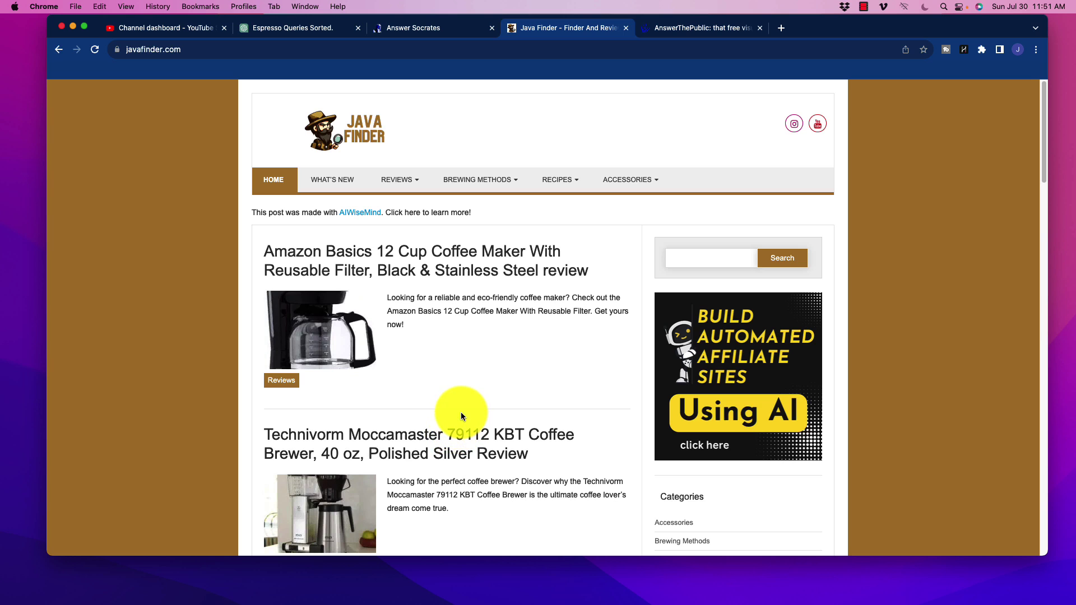
scroll(423, 412, down, 10)
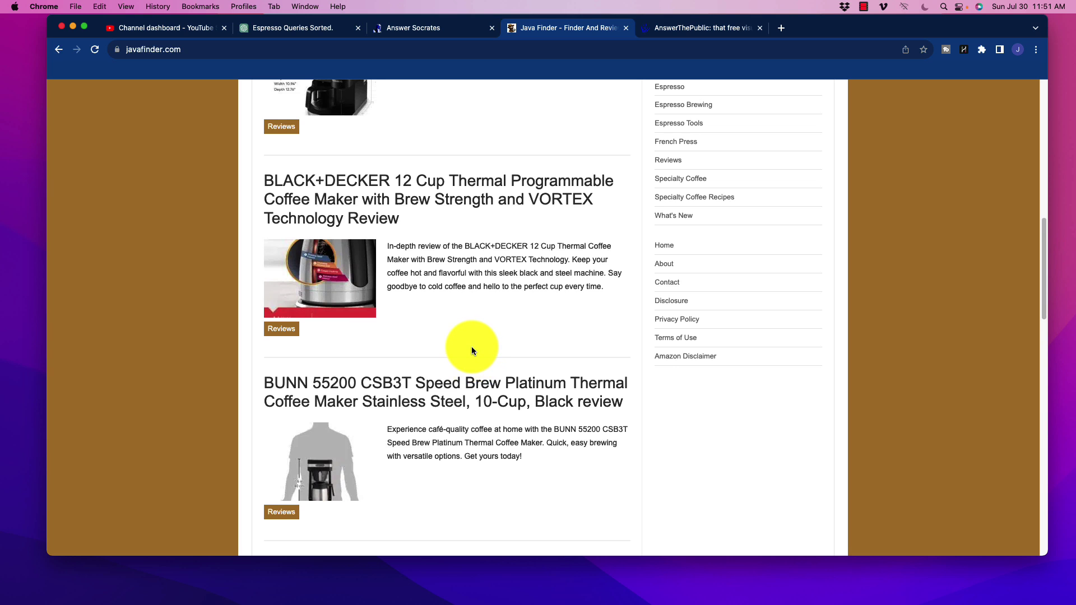
Replace the Answer Socrates topic 'Socrates' with 'espresso' and run the search.
click(429, 32)
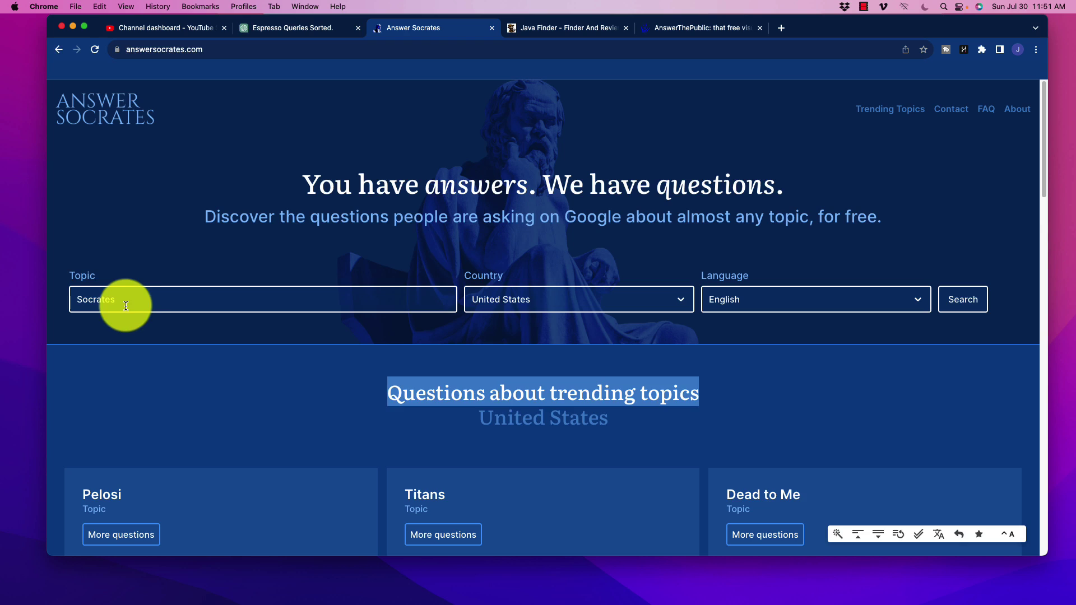
drag(120, 302, 53, 298)
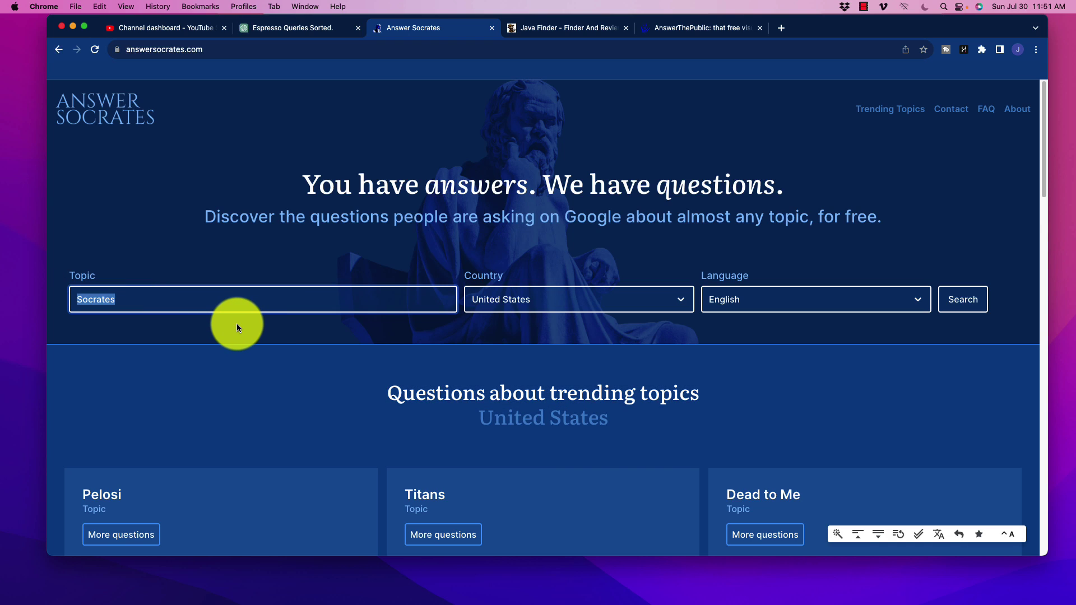
text(espresso)
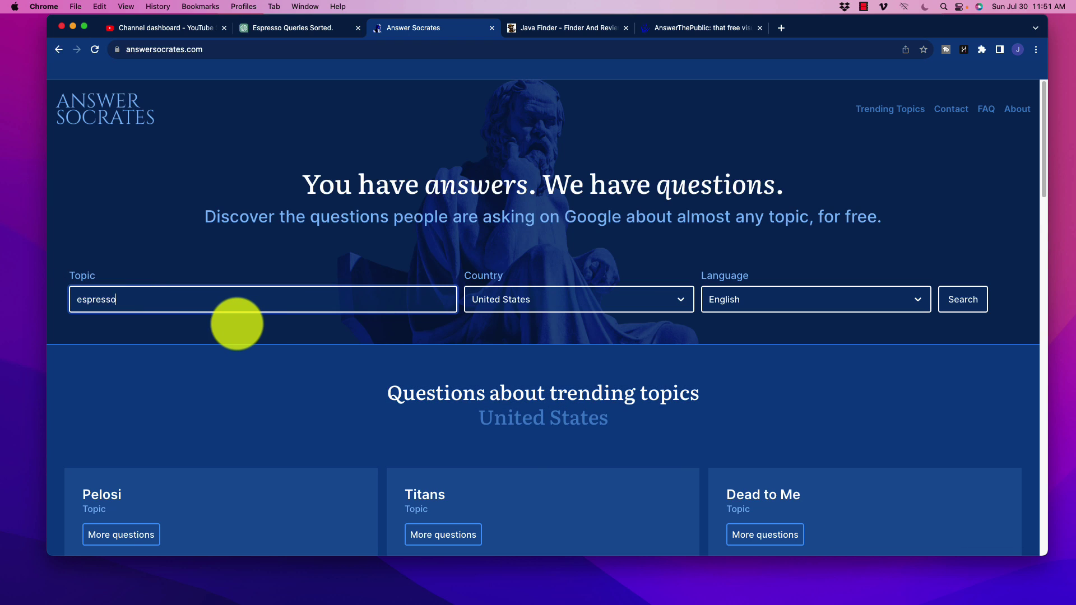
key(Return)
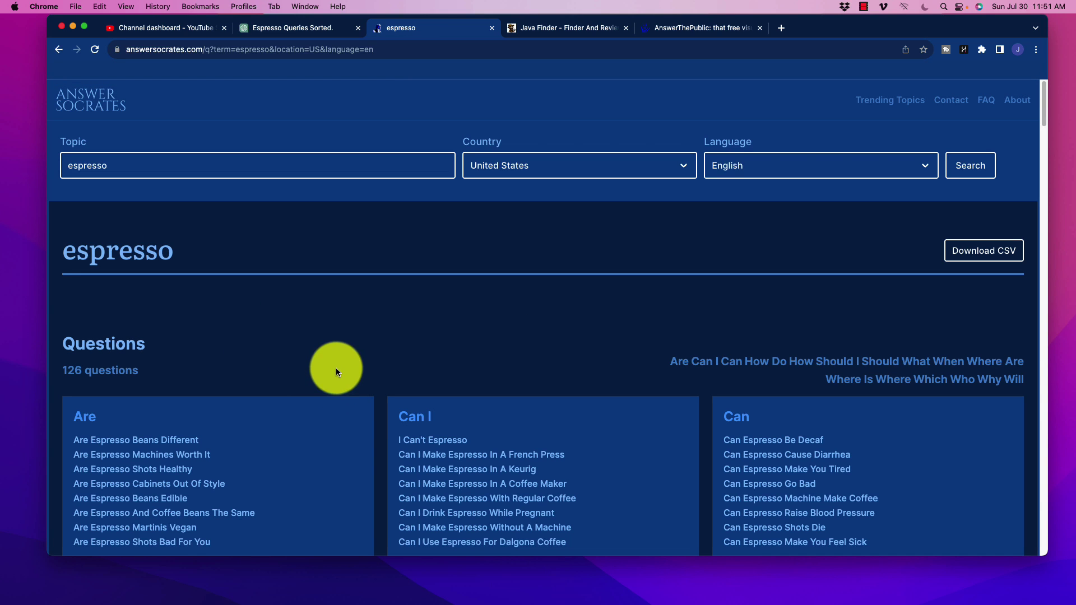
scroll(328, 361, down, 4)
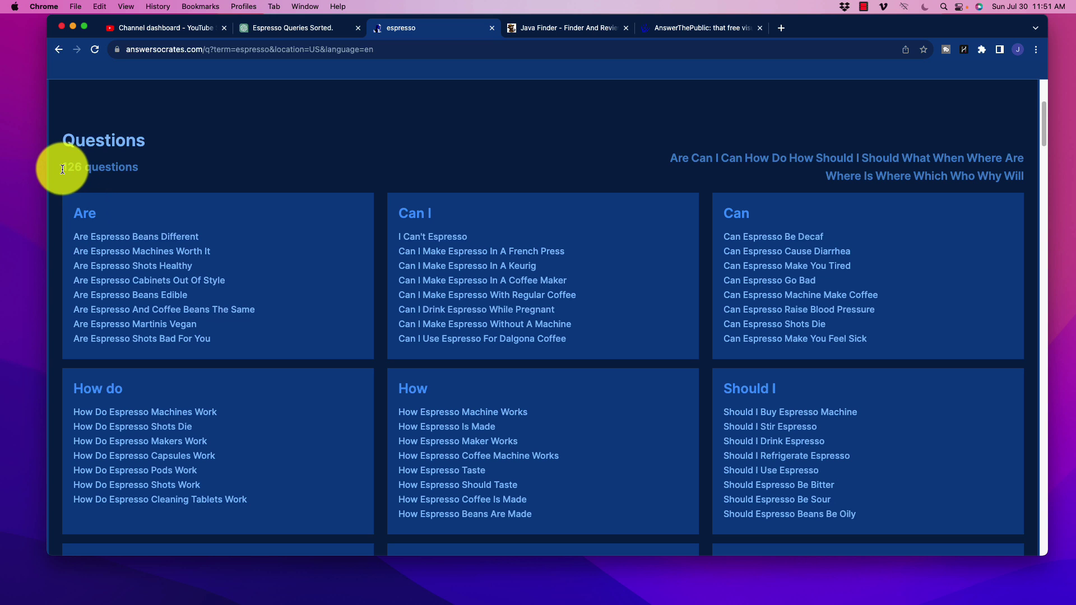
drag(398, 231, 787, 494)
click(493, 369)
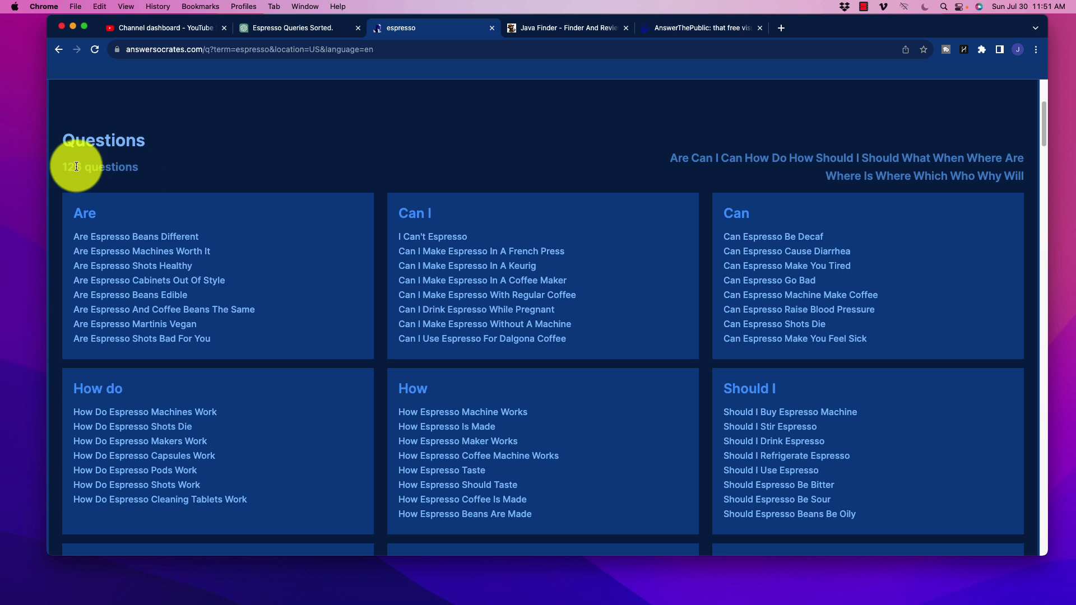
scroll(547, 208, down, 8)
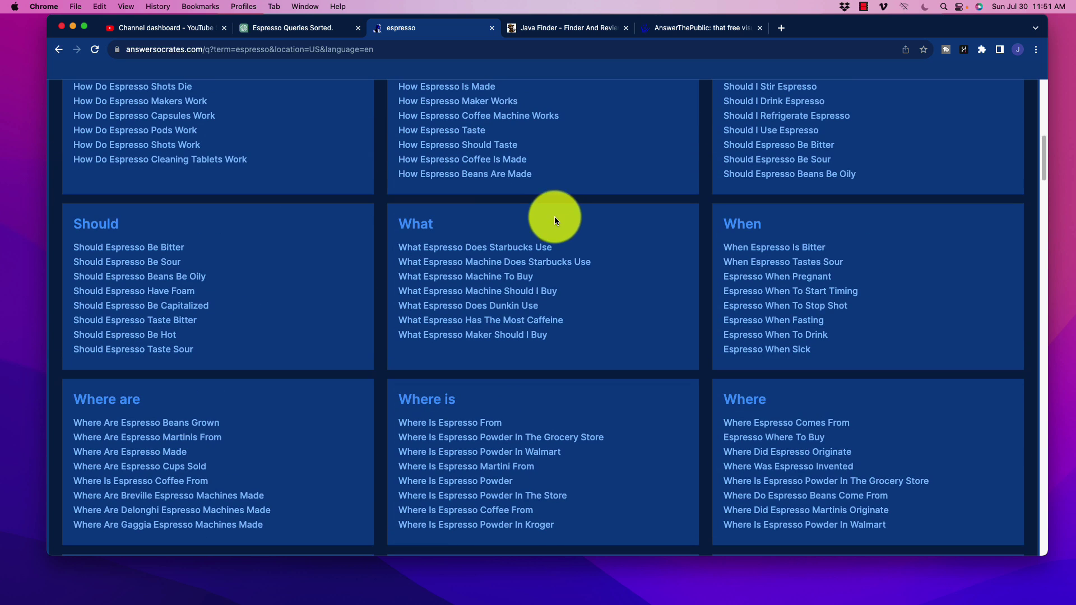
scroll(482, 209, up, 4)
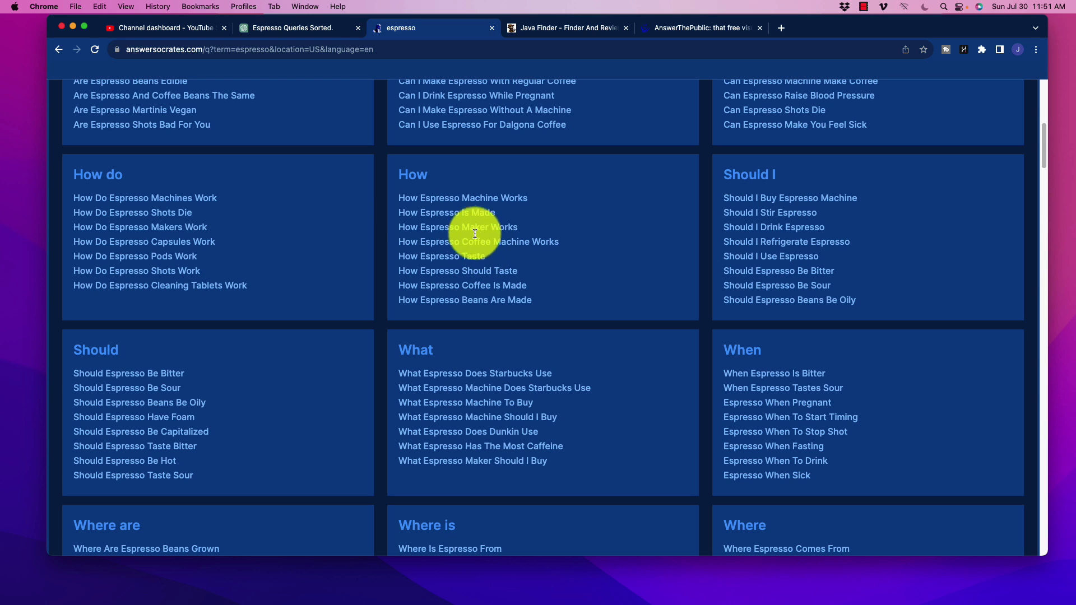
drag(398, 200, 551, 203)
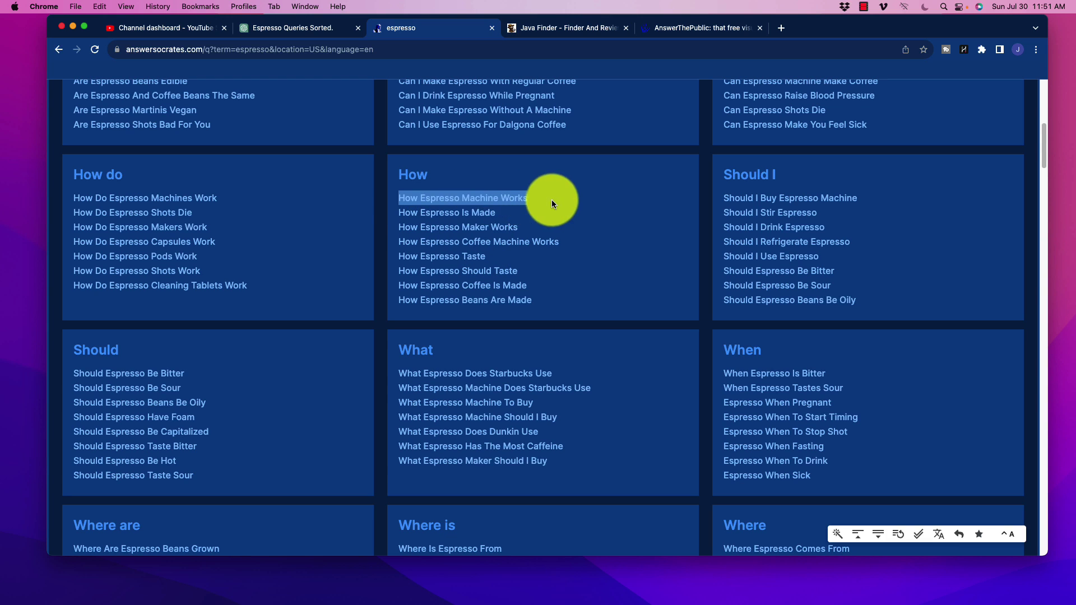
drag(406, 215, 538, 220)
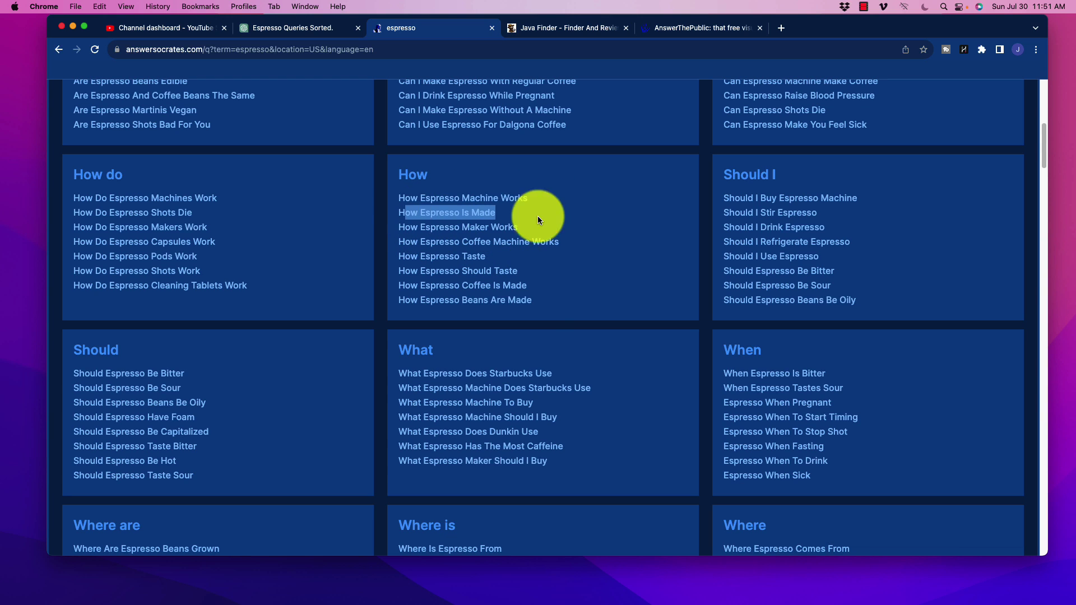
scroll(479, 301, down, 5)
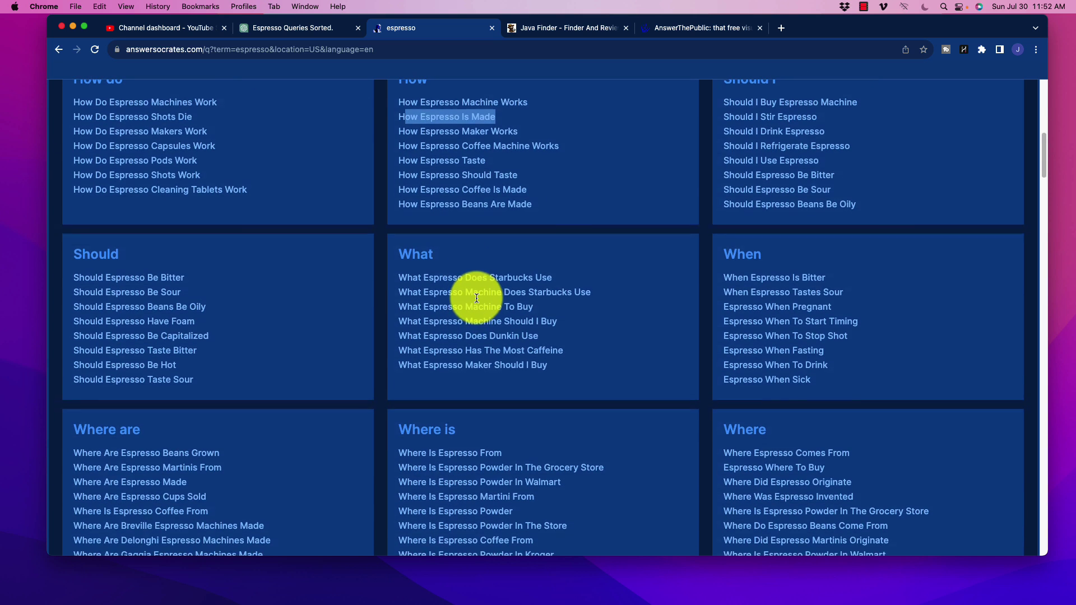
scroll(482, 247, up, 3)
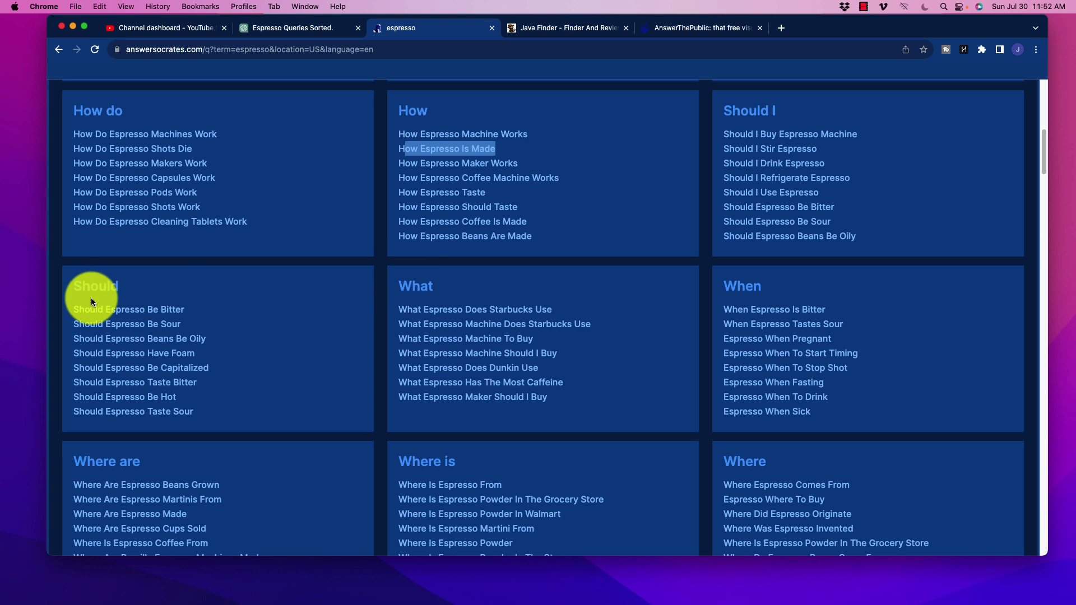
drag(90, 310, 185, 310)
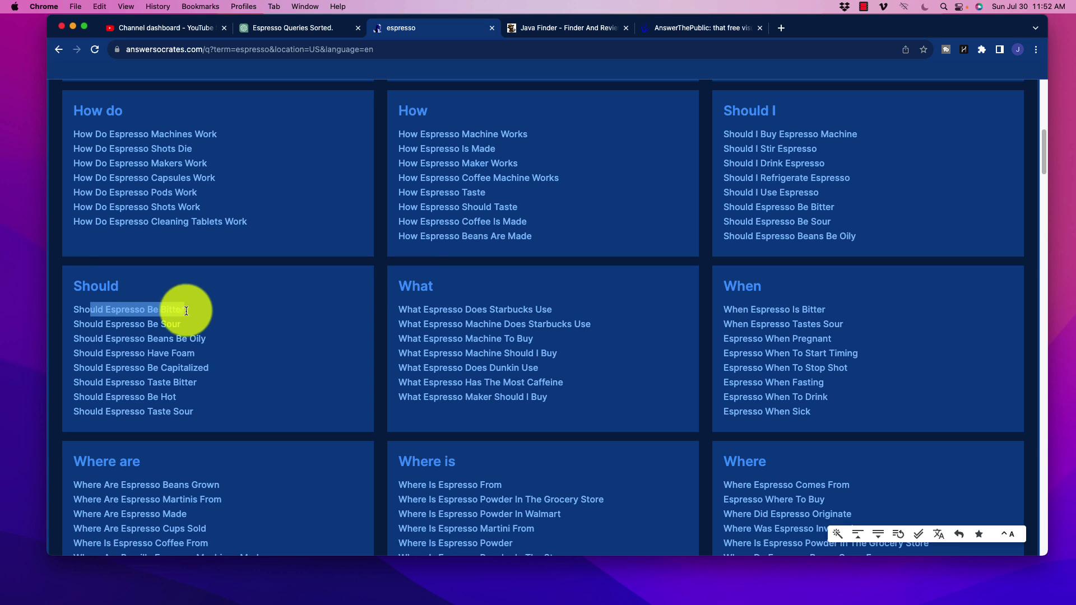
drag(73, 369, 213, 370)
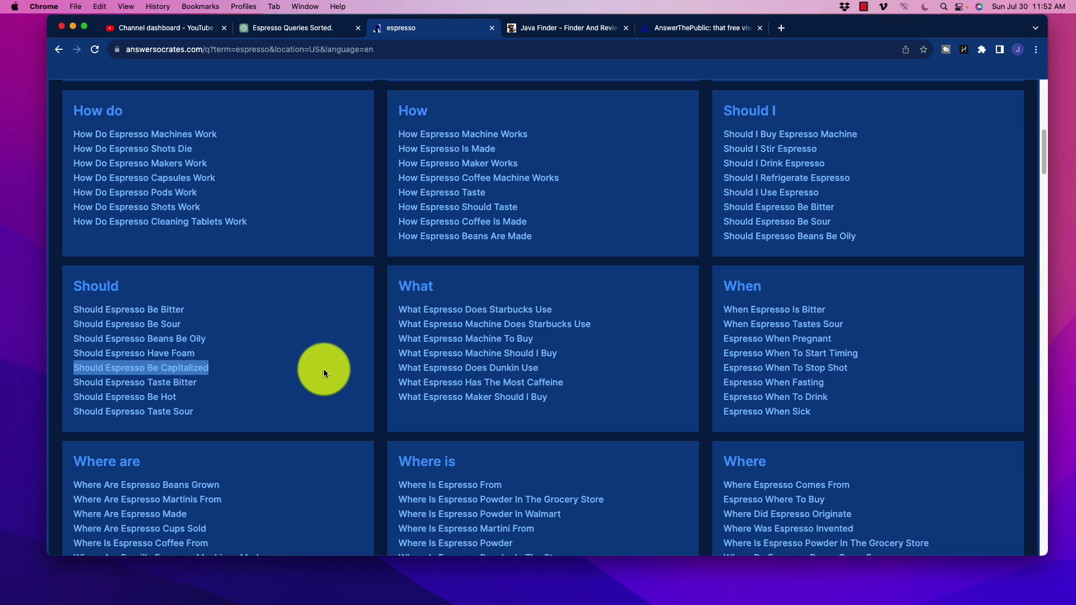
scroll(324, 373, down, 5)
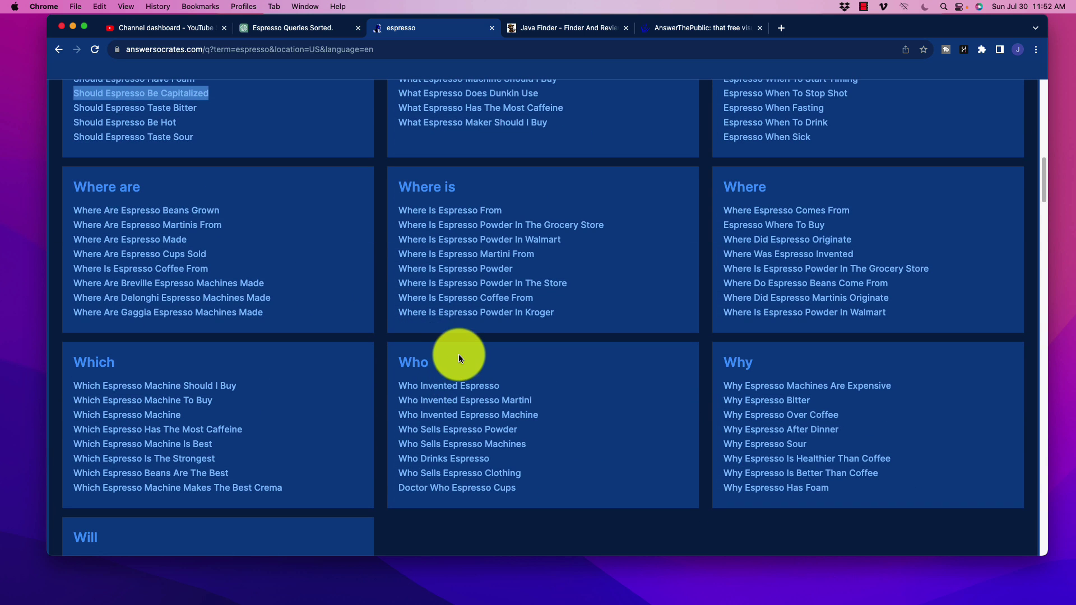
click(421, 311)
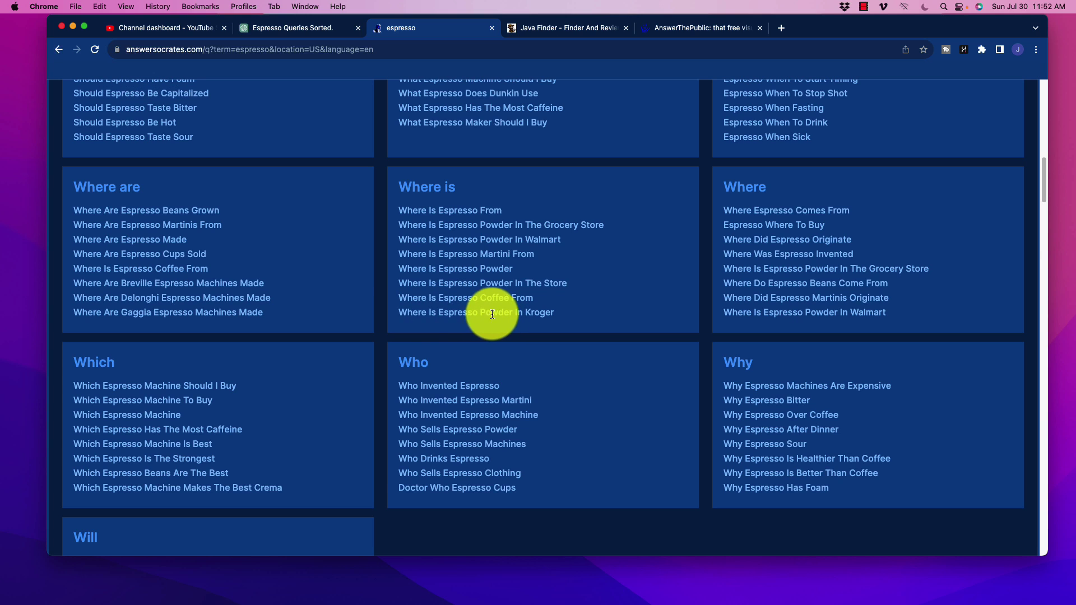
drag(404, 312, 559, 311)
click(560, 311)
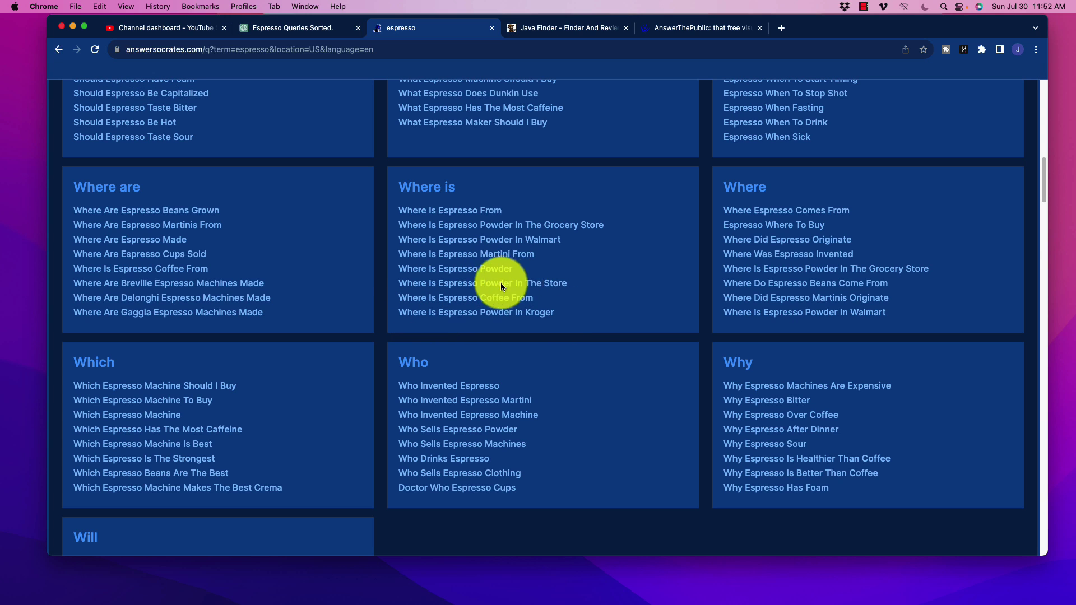
scroll(528, 356, down, 3)
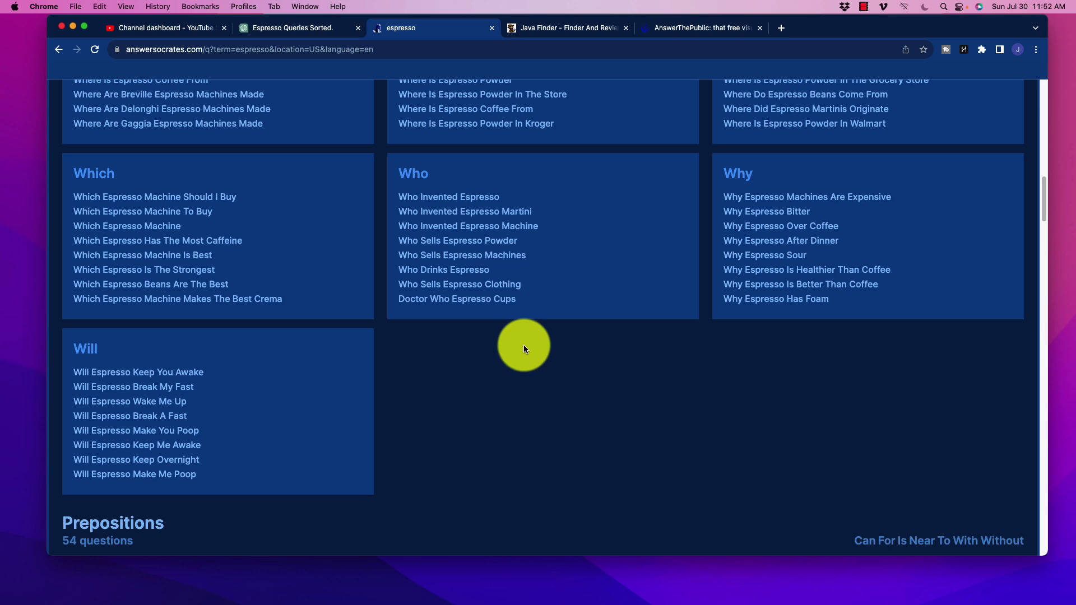
scroll(516, 271, up, 2)
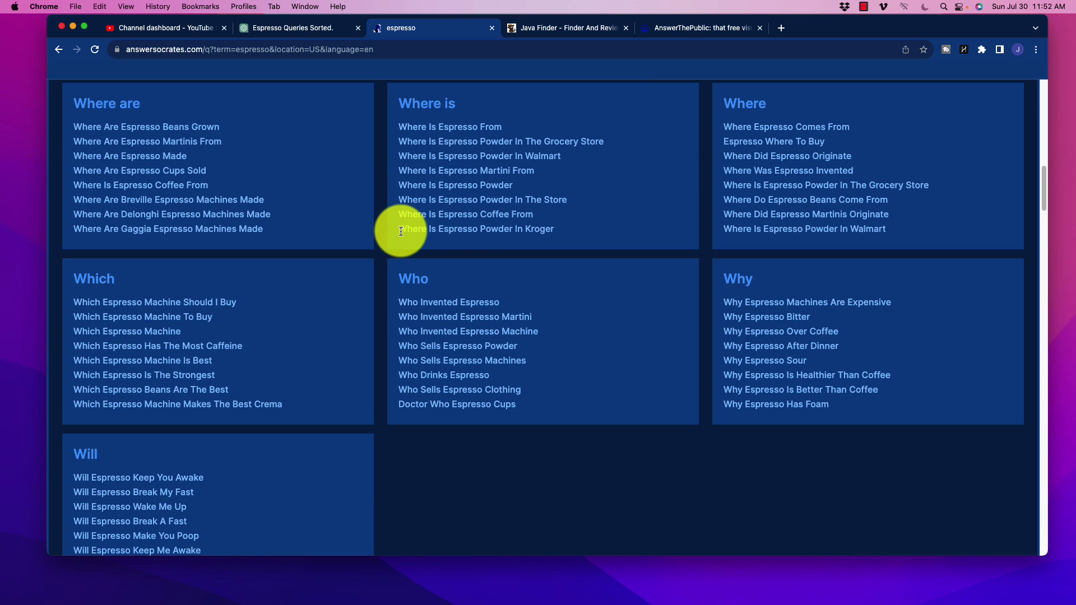
drag(401, 231, 471, 235)
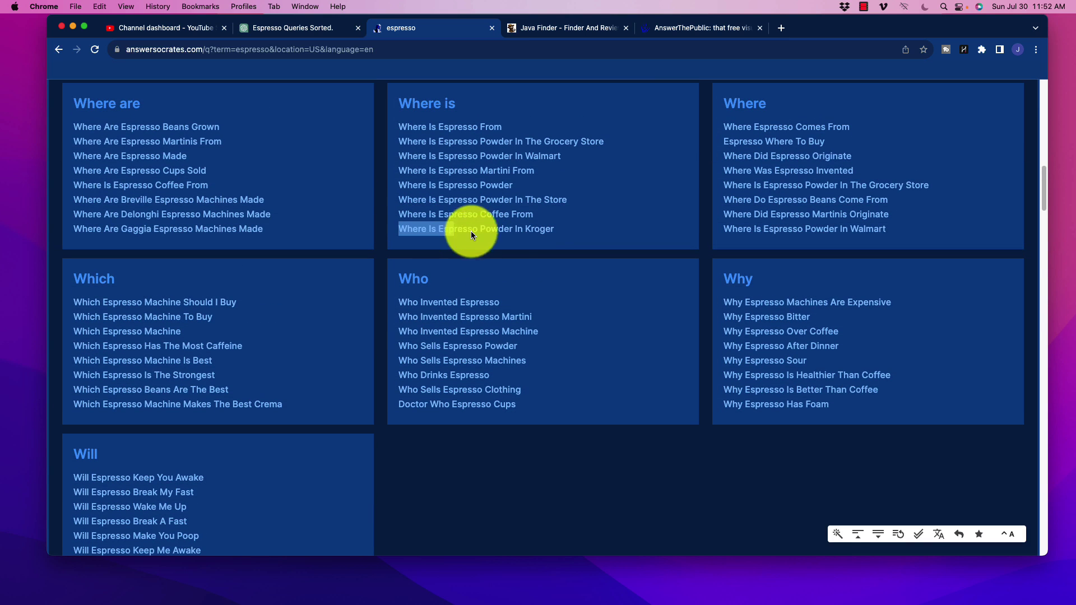
click(548, 242)
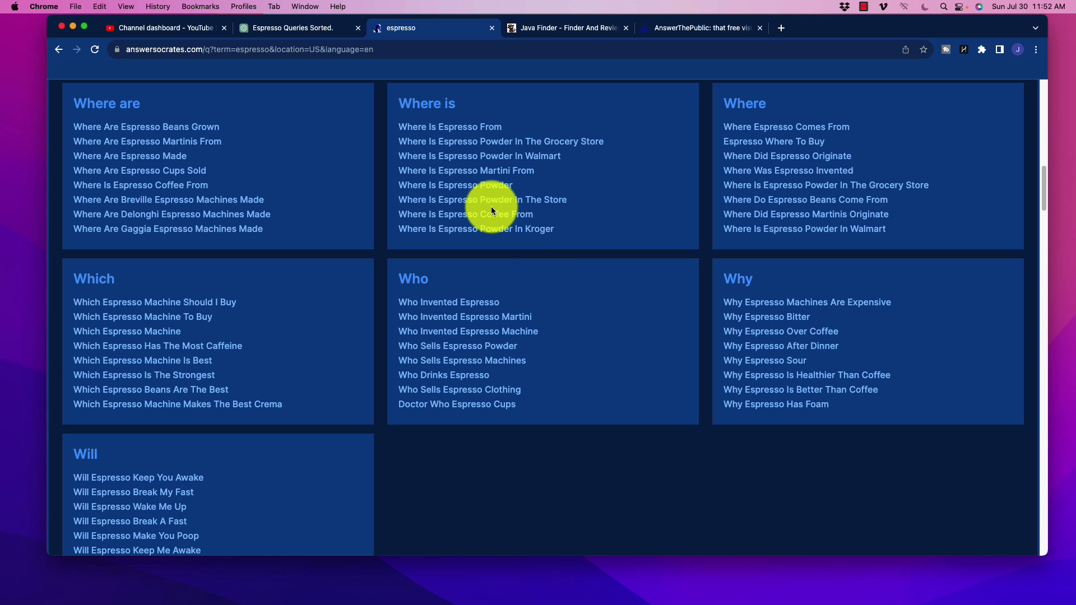
scroll(468, 244, up, 3)
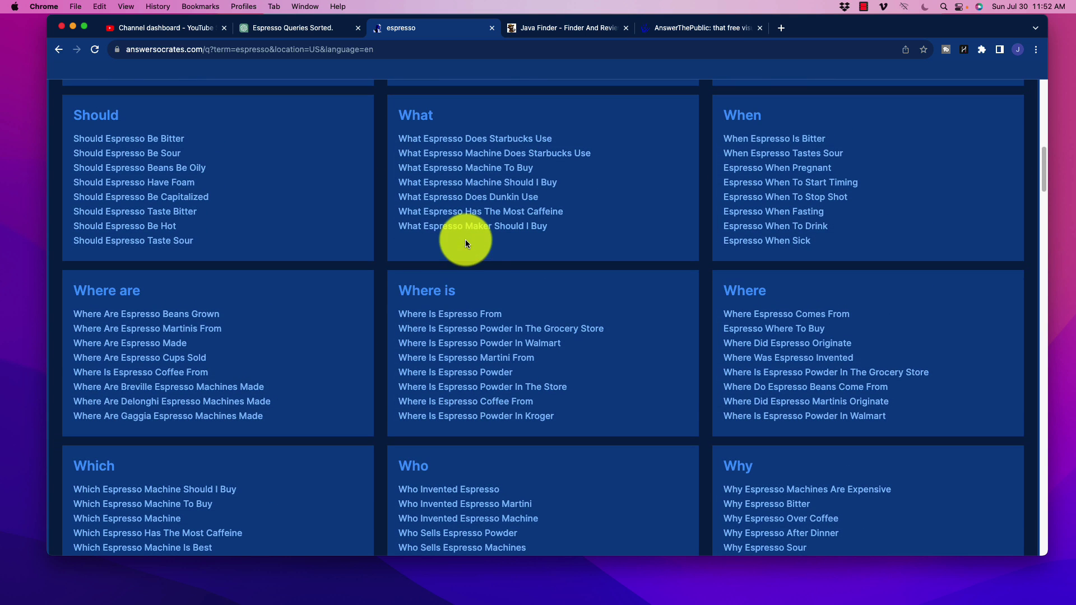
drag(402, 420, 590, 421)
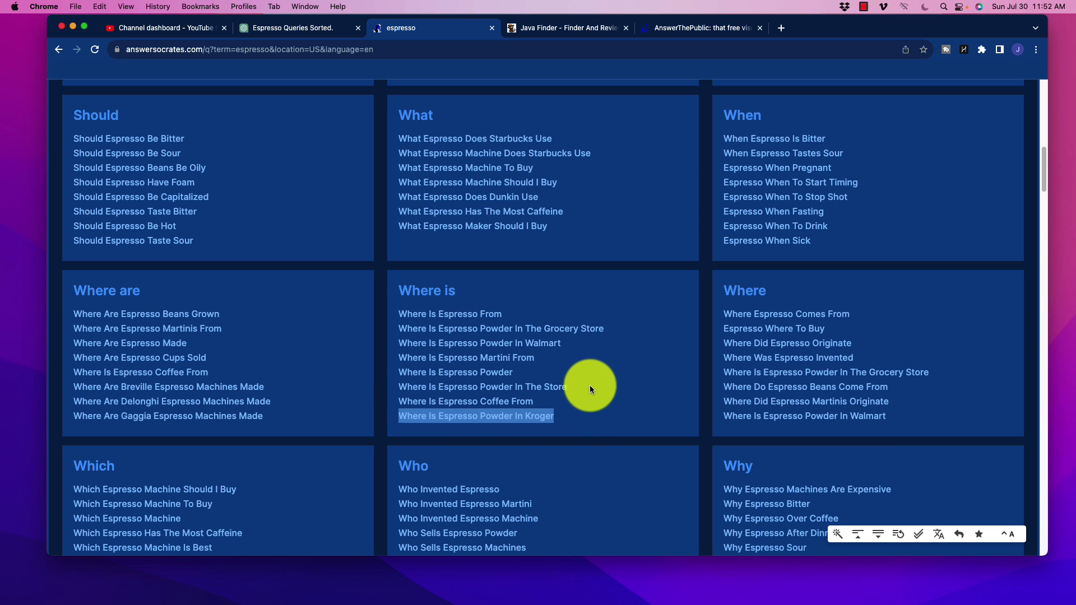
scroll(439, 344, up, 10)
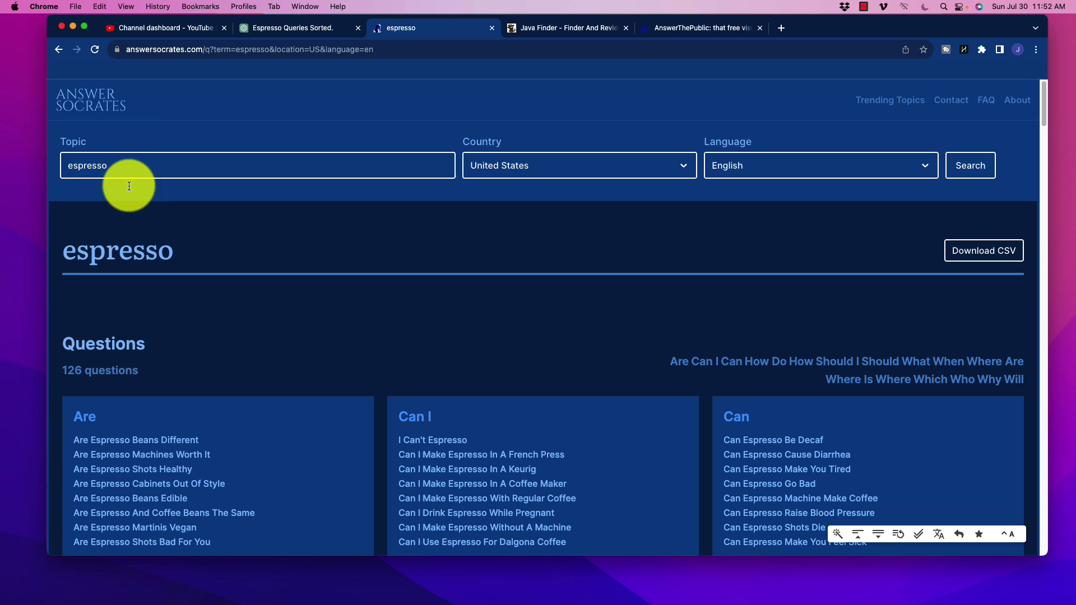
scroll(507, 385, down, 4)
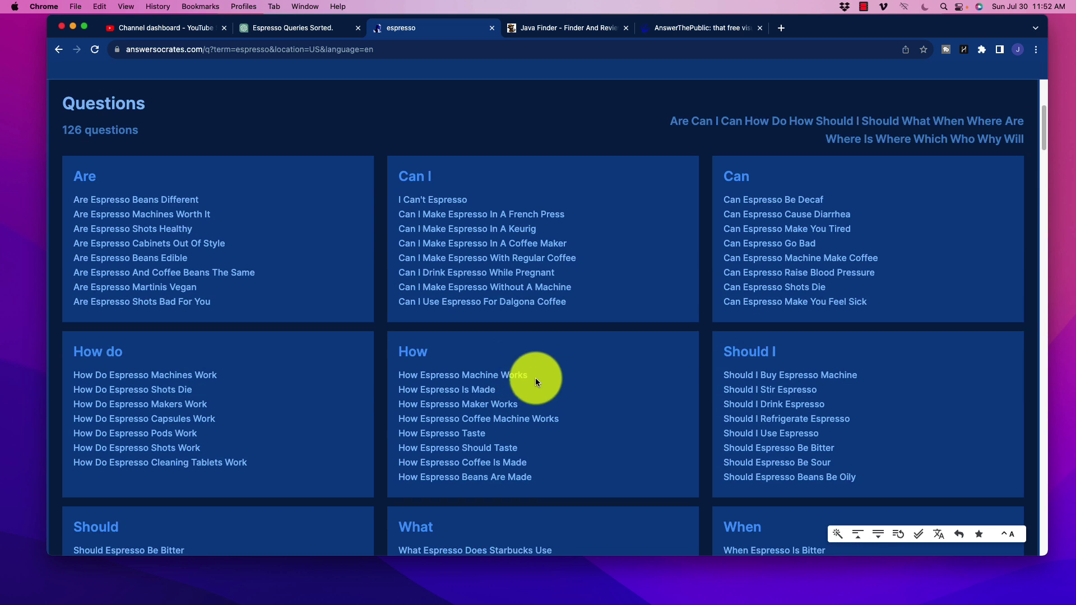
scroll(536, 378, down, 4)
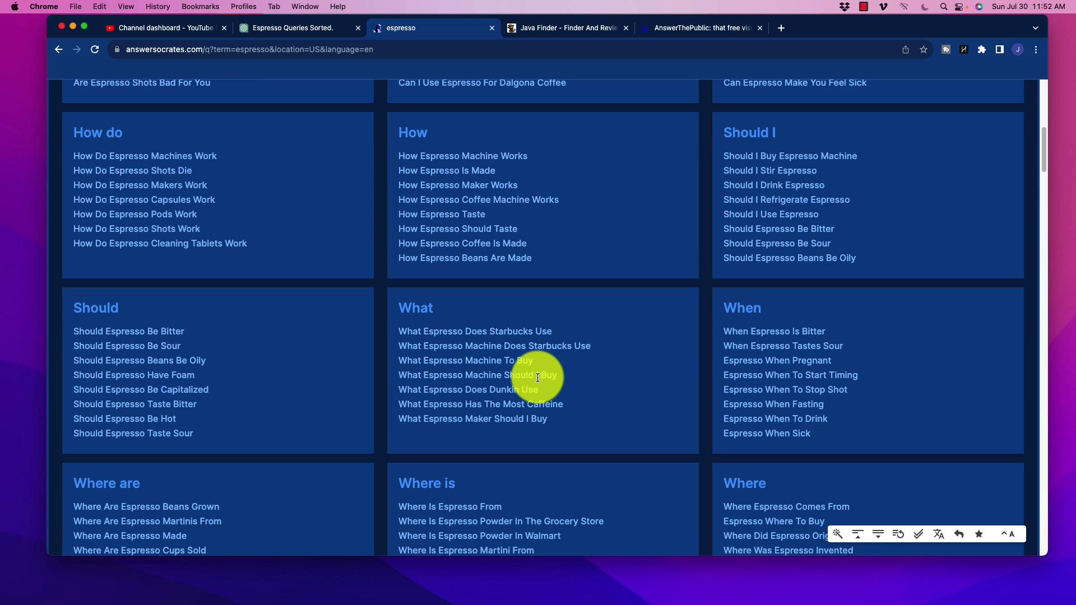
scroll(487, 401, down, 4)
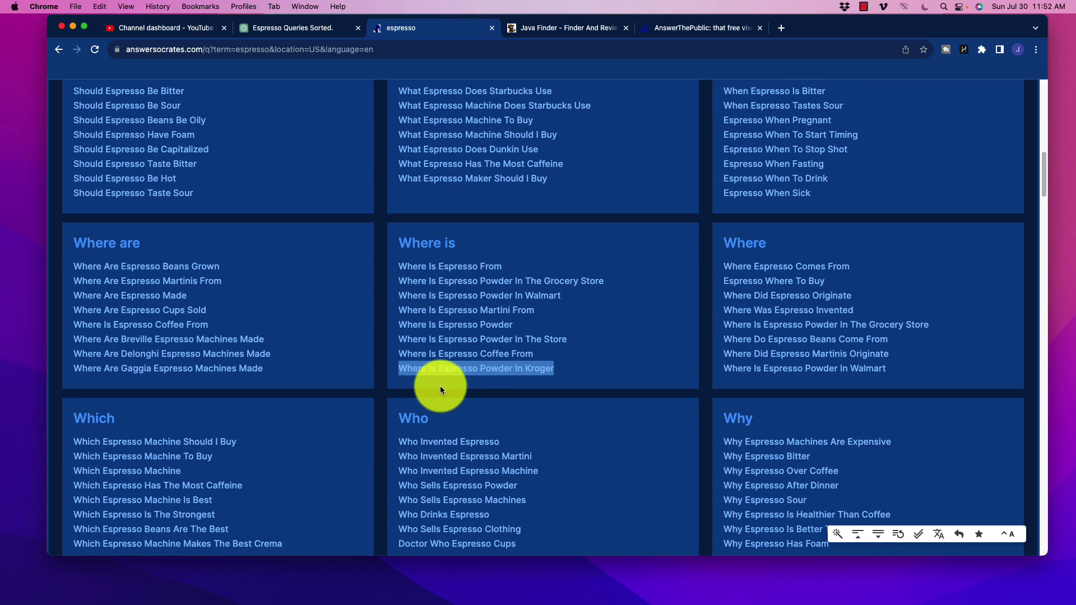
scroll(470, 407, down, 4)
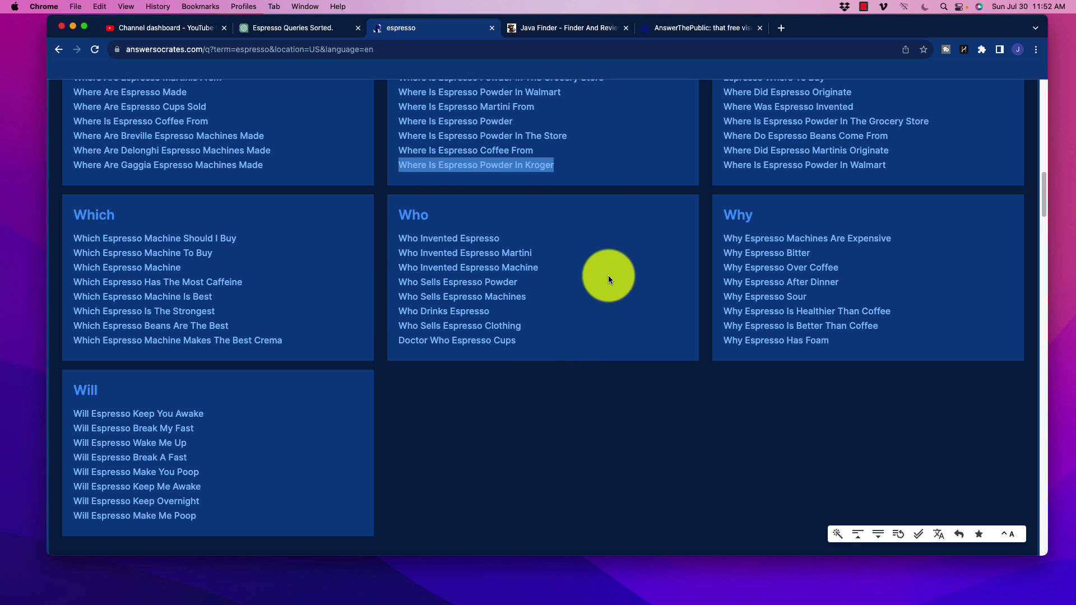
drag(731, 311, 895, 312)
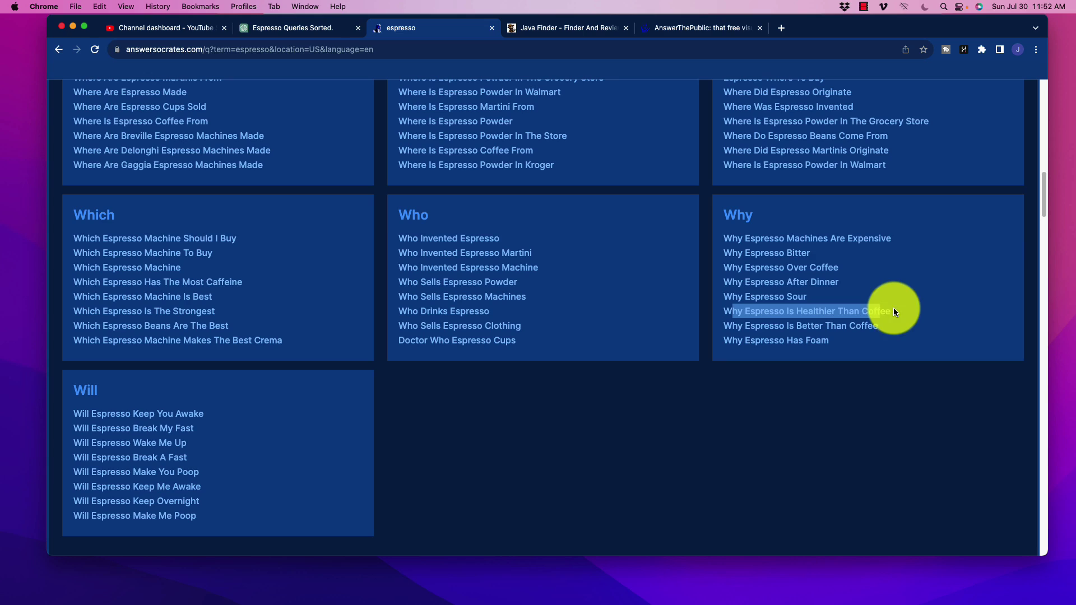
scroll(231, 324, up, 8)
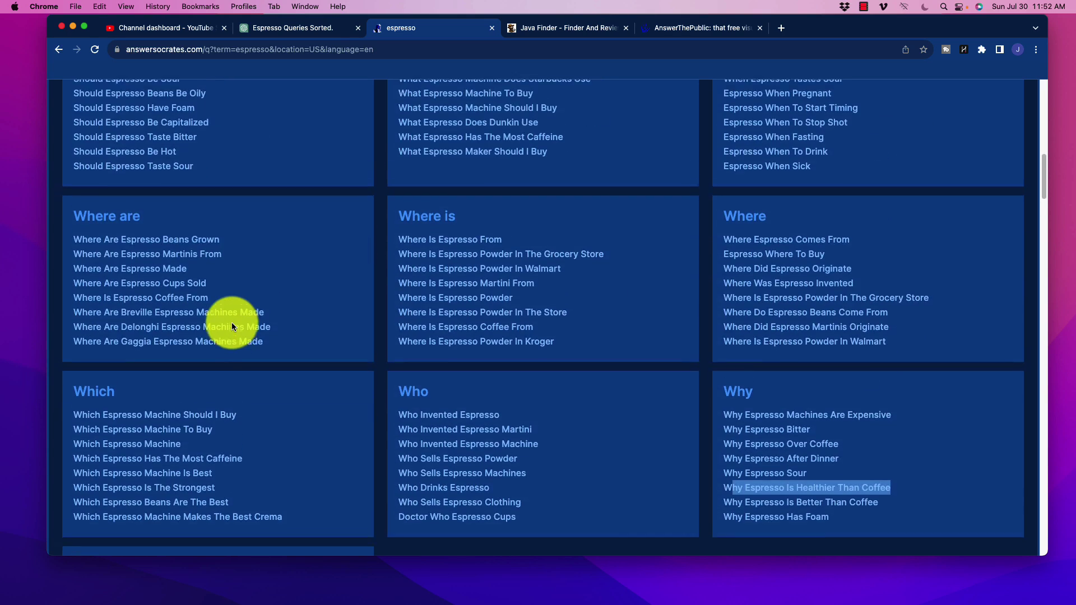
scroll(231, 322, up, 5)
scroll(231, 322, down, 15)
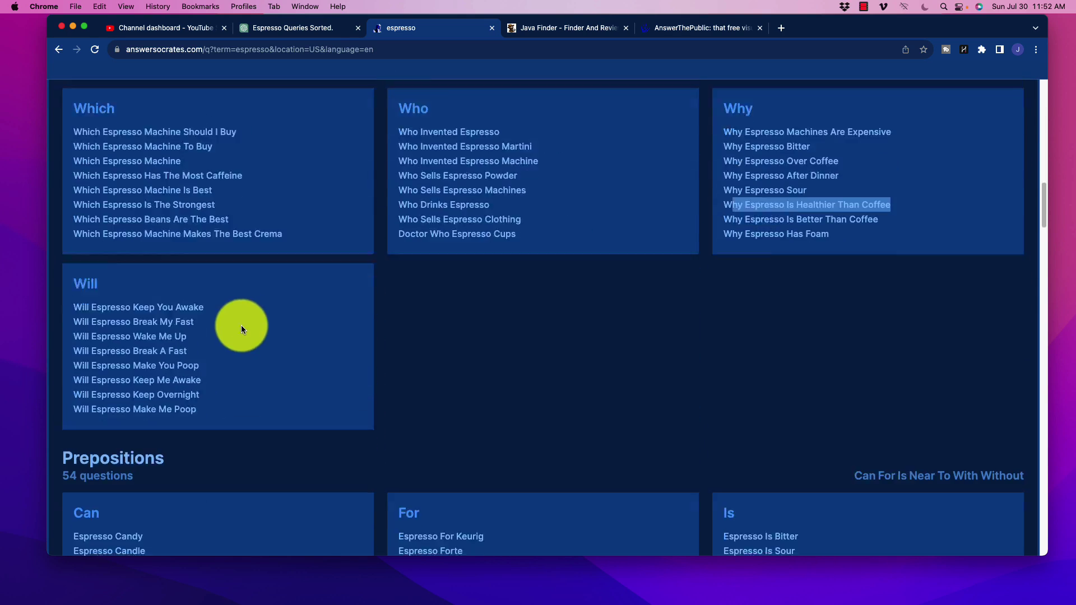
scroll(197, 309, down, 5)
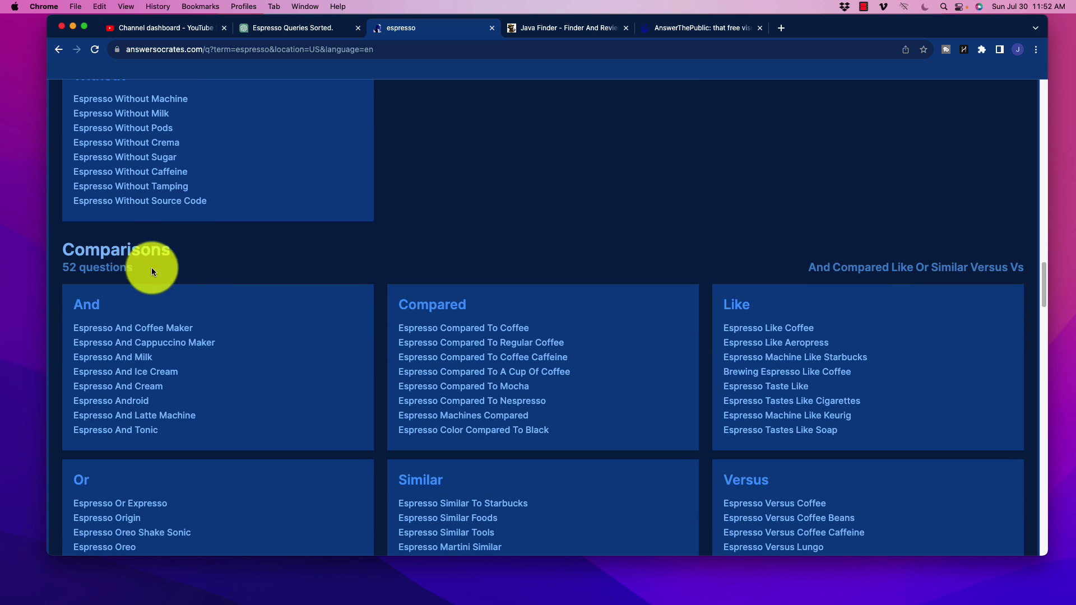
scroll(187, 380, down, 4)
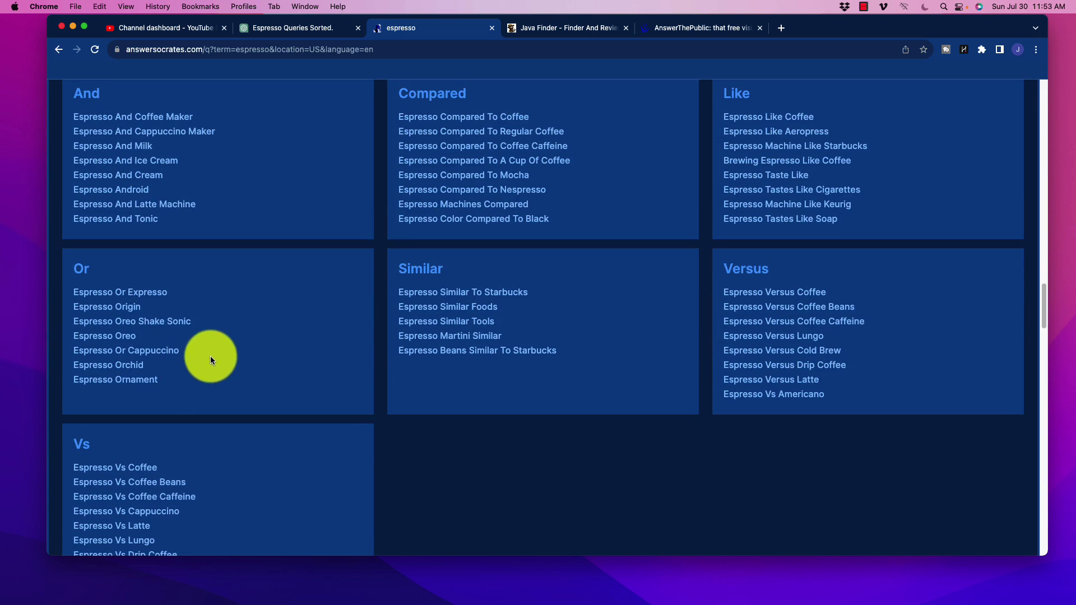
scroll(280, 352, down, 2)
scroll(346, 364, down, 6)
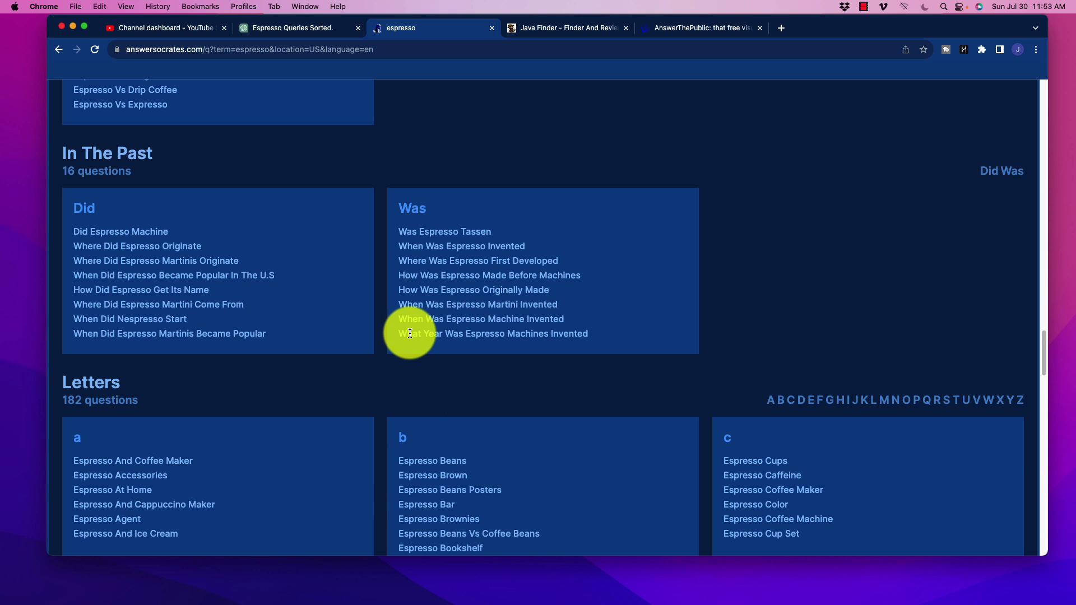
scroll(409, 331, up, 15)
scroll(409, 334, up, 7)
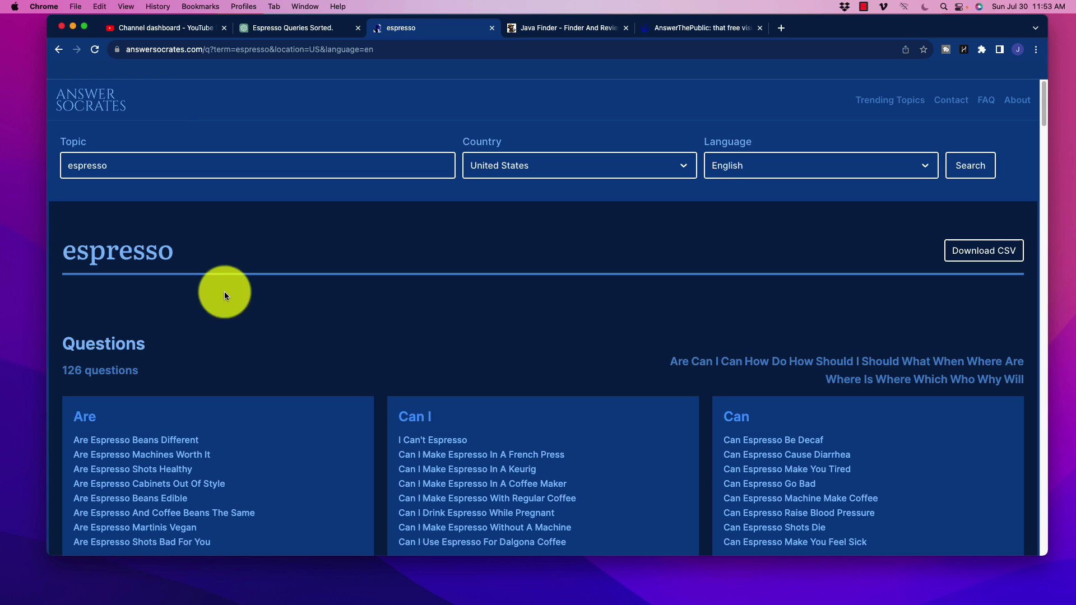
Download the espresso results as CSV and open the file in Numbers.
click(982, 253)
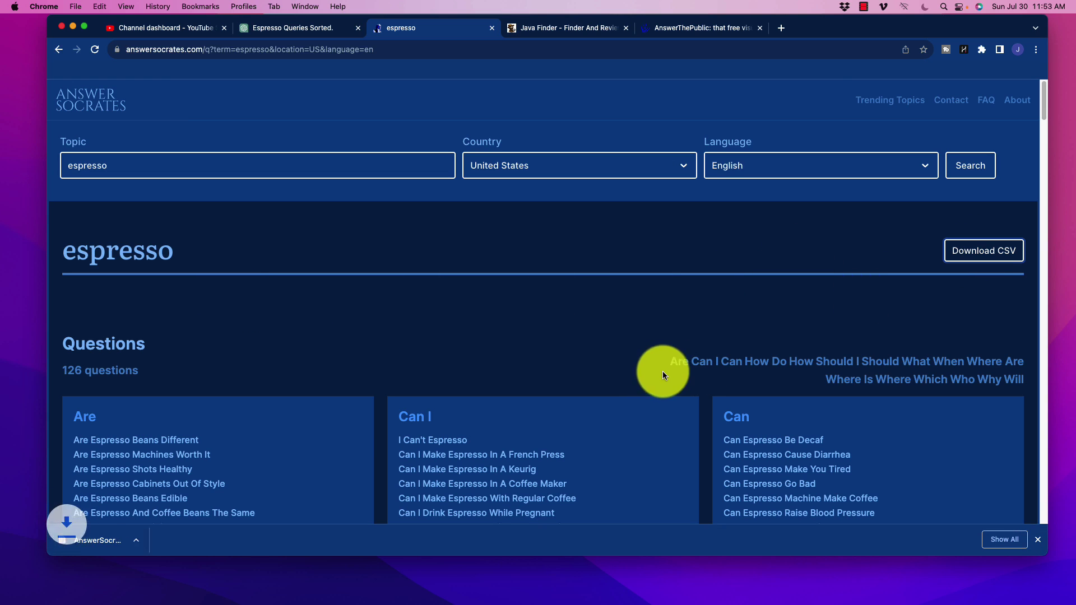
click(92, 541)
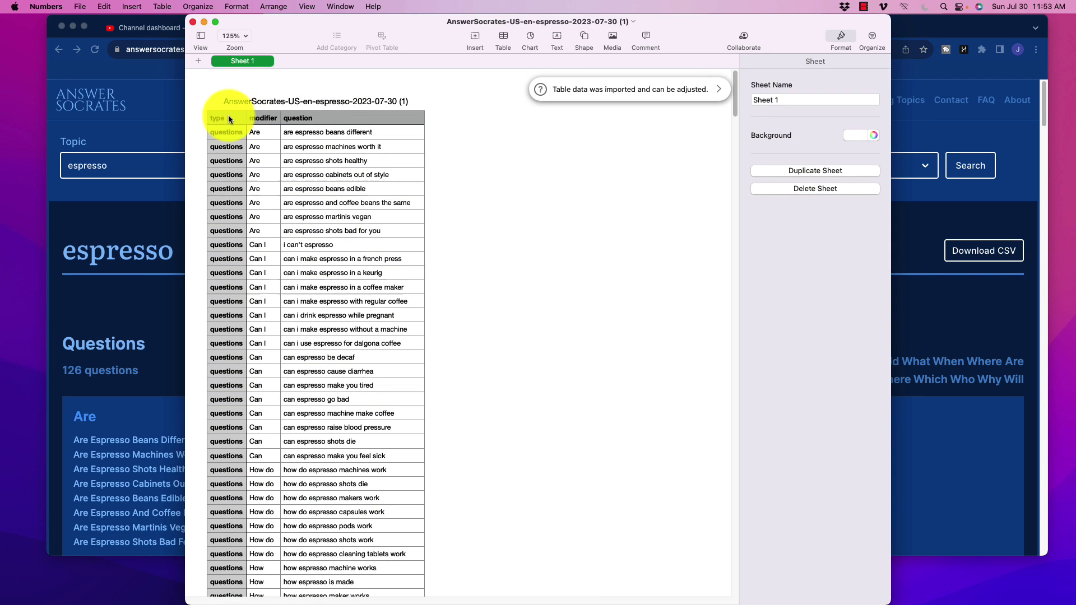
click(325, 132)
Scroll through the 439-row table and select the question 'will espresso keep overnight'.
scroll(336, 161, down, 15)
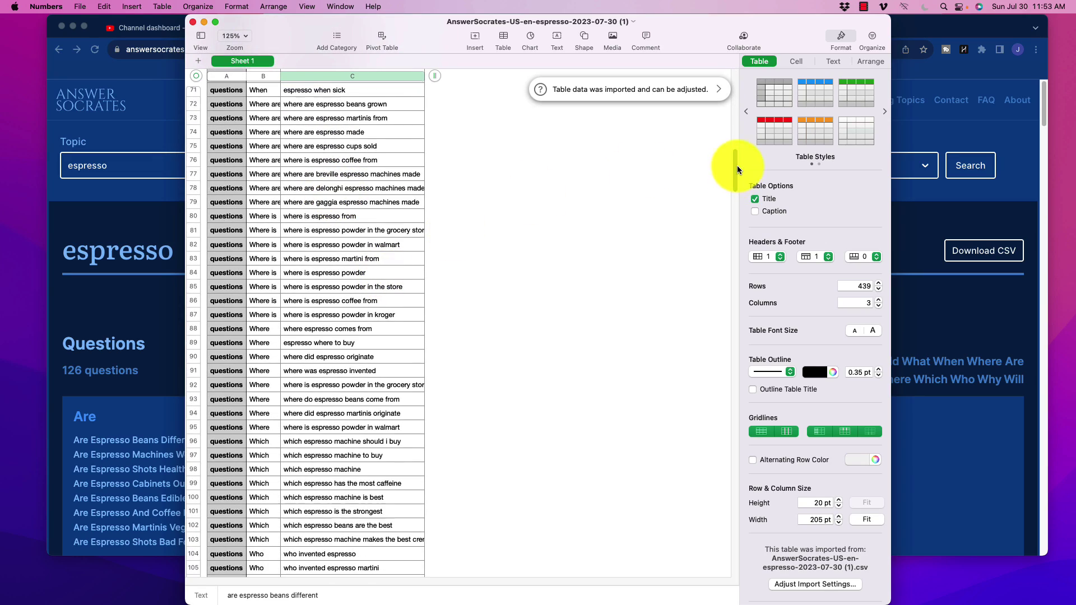
drag(738, 166, 788, 250)
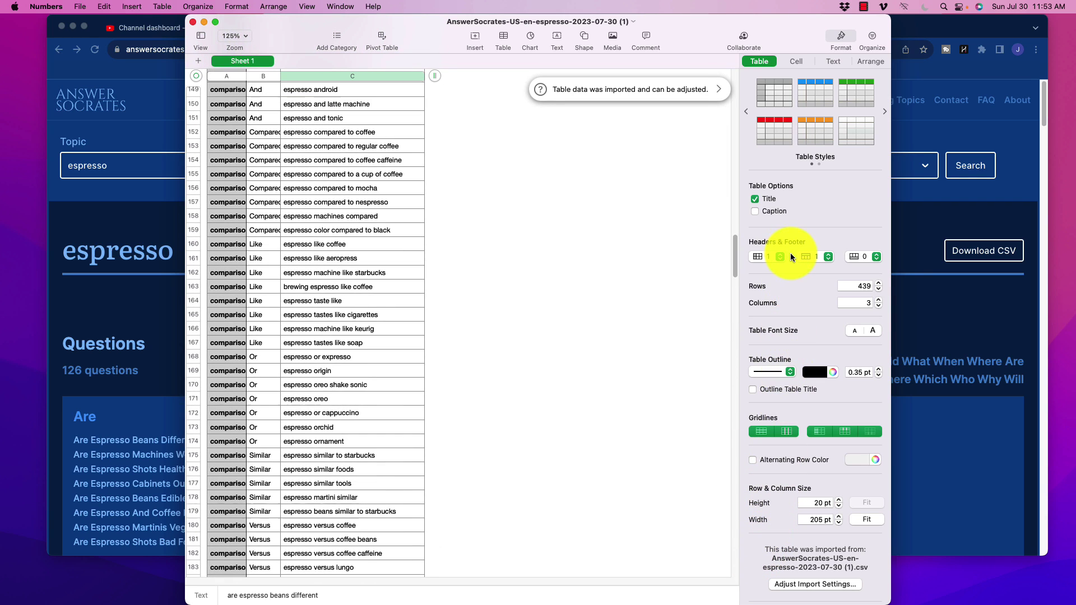
scroll(314, 347, up, 10)
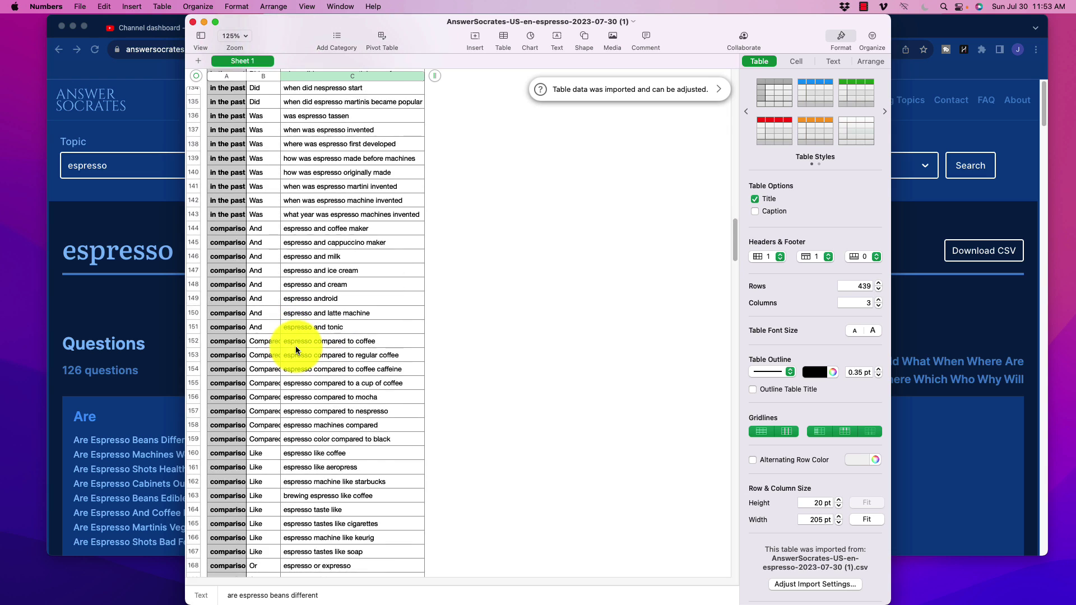
scroll(296, 350, up, 3)
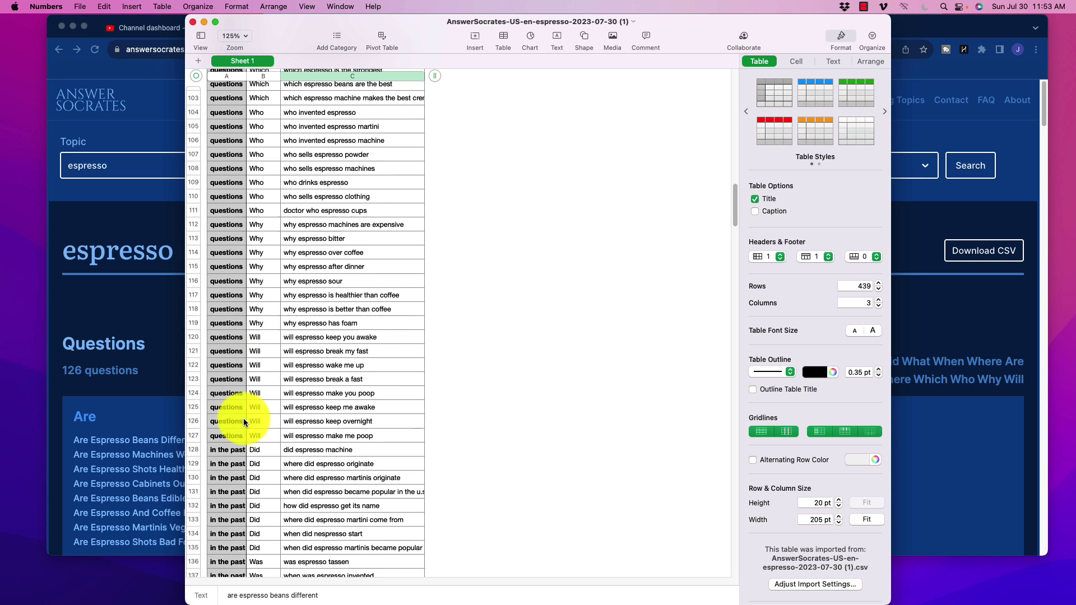
click(344, 426)
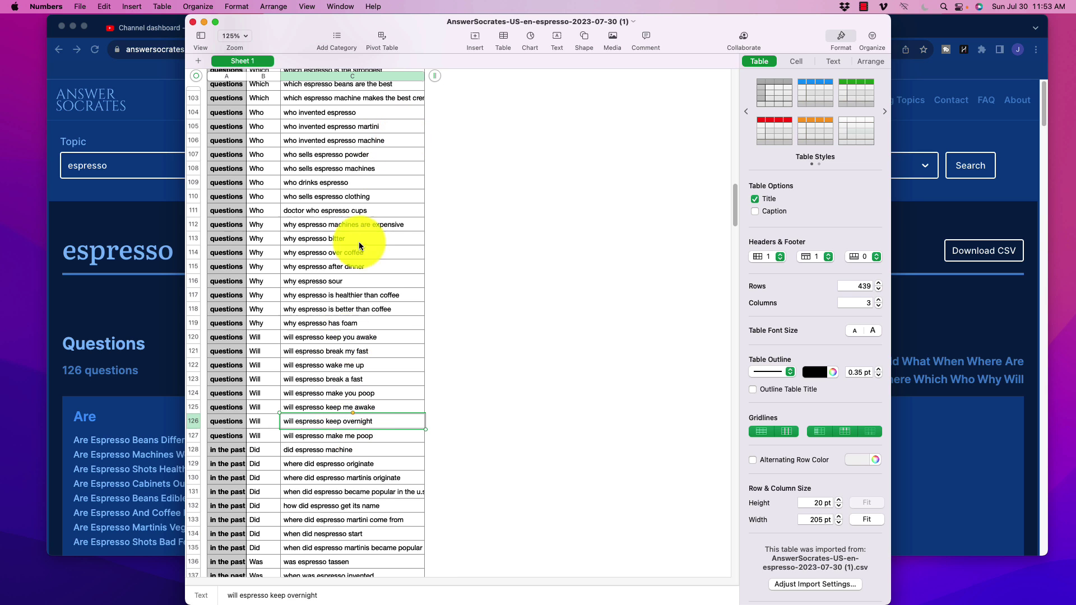
scroll(329, 338, up, 15)
scroll(328, 338, up, 10)
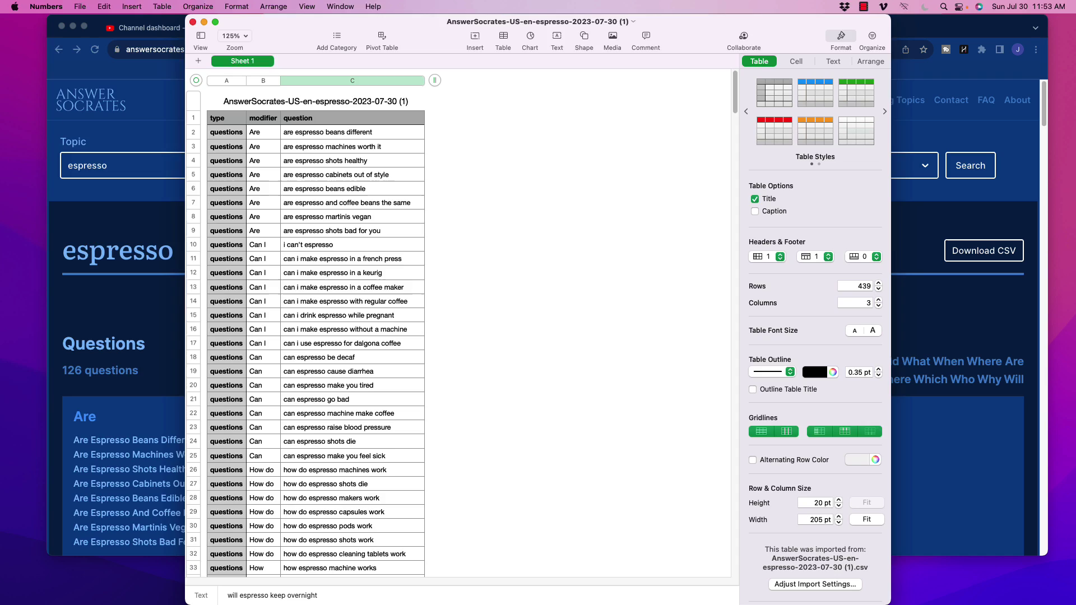
key(super+Tab)
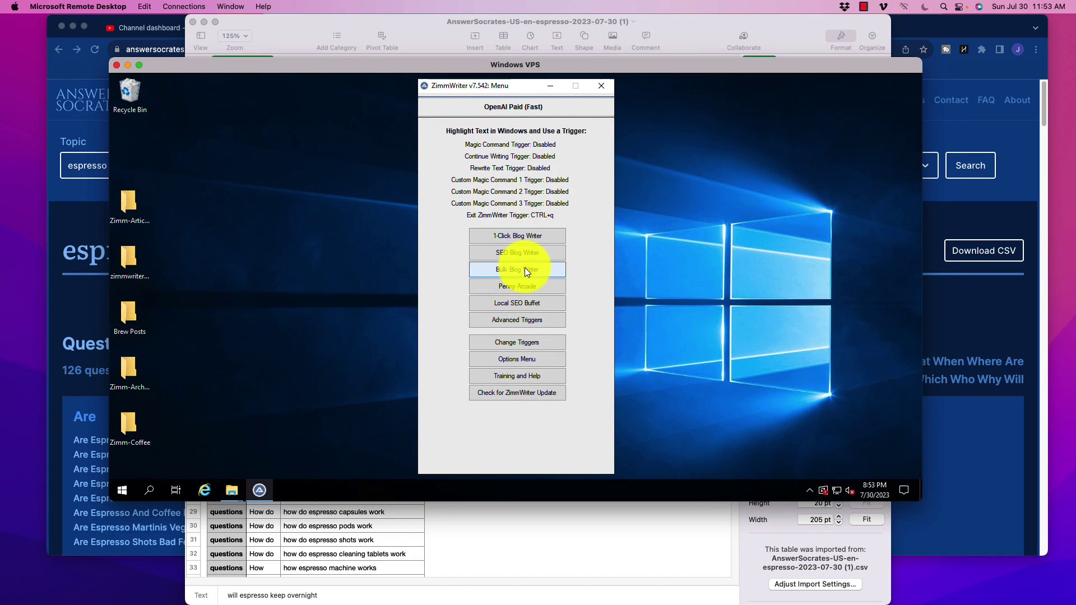
click(514, 269)
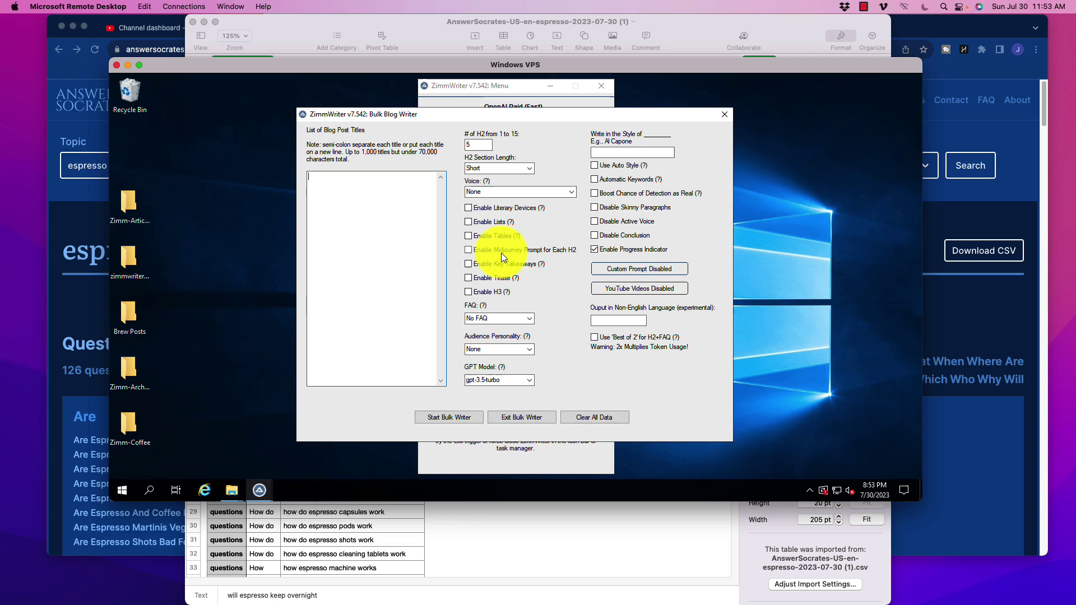
mouse_move(506, 264)
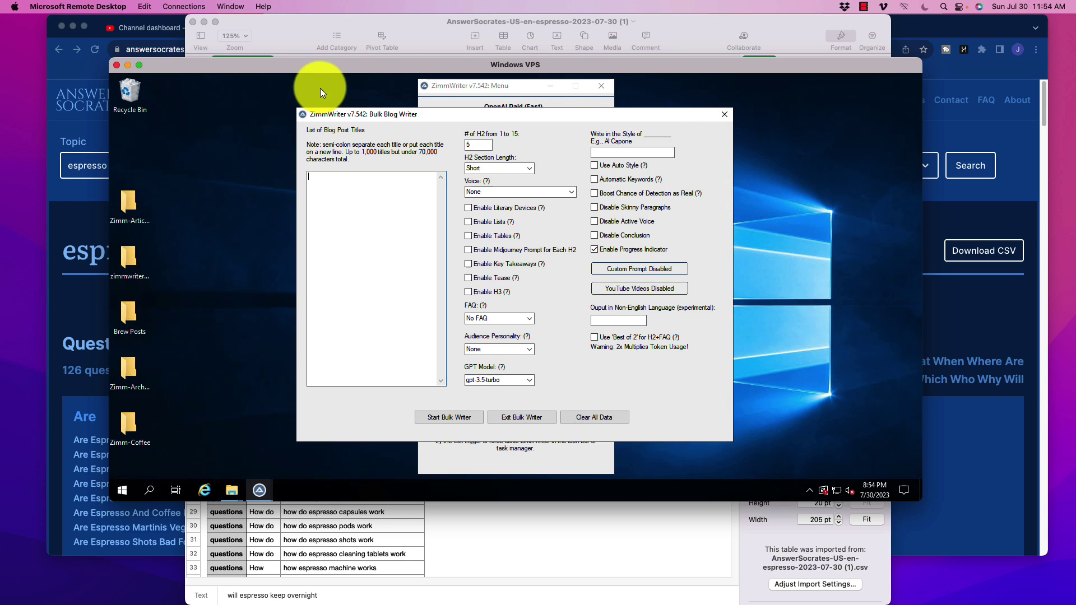
click(116, 65)
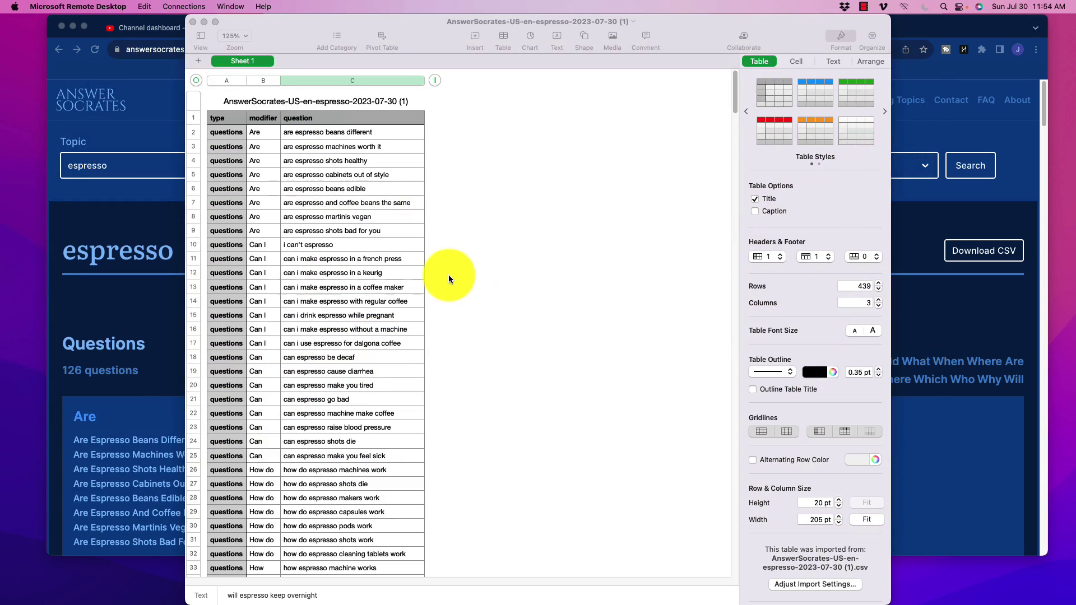
scroll(365, 319, down, 3)
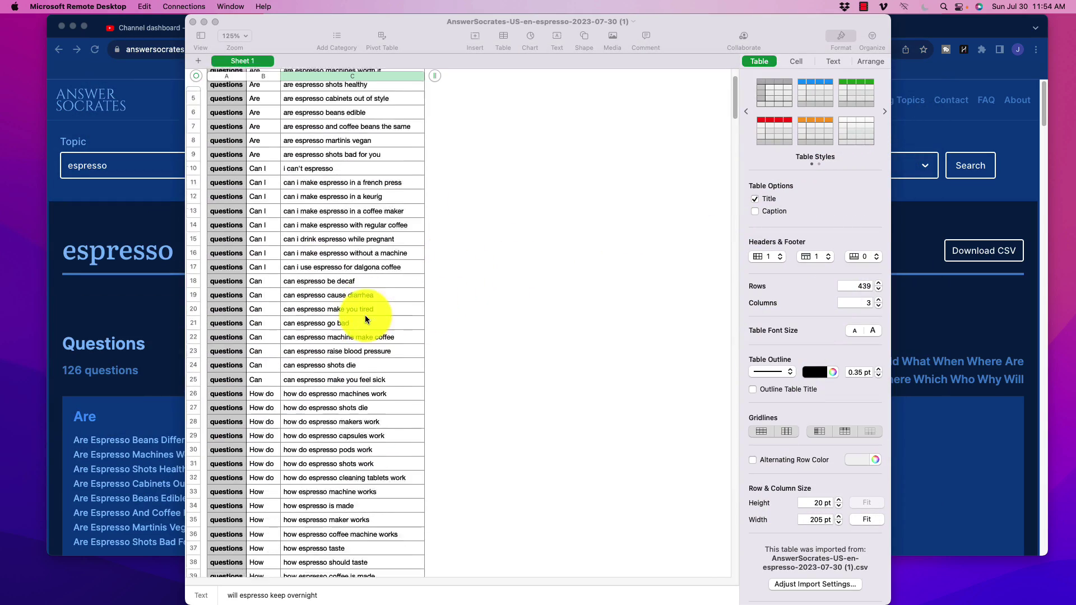
scroll(365, 319, down, 20)
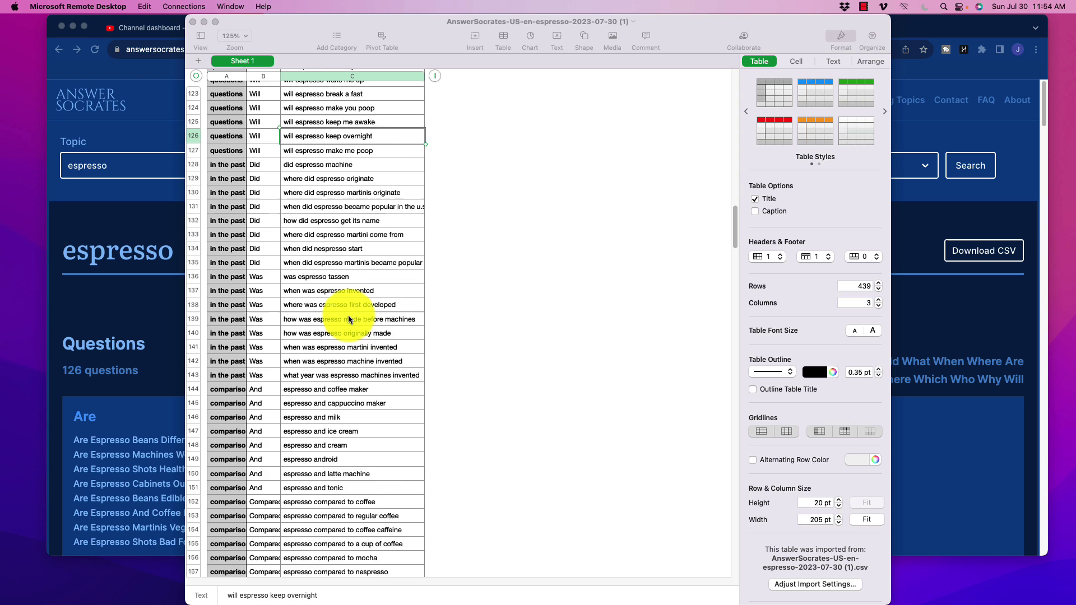
scroll(348, 319, down, 3)
click(337, 153)
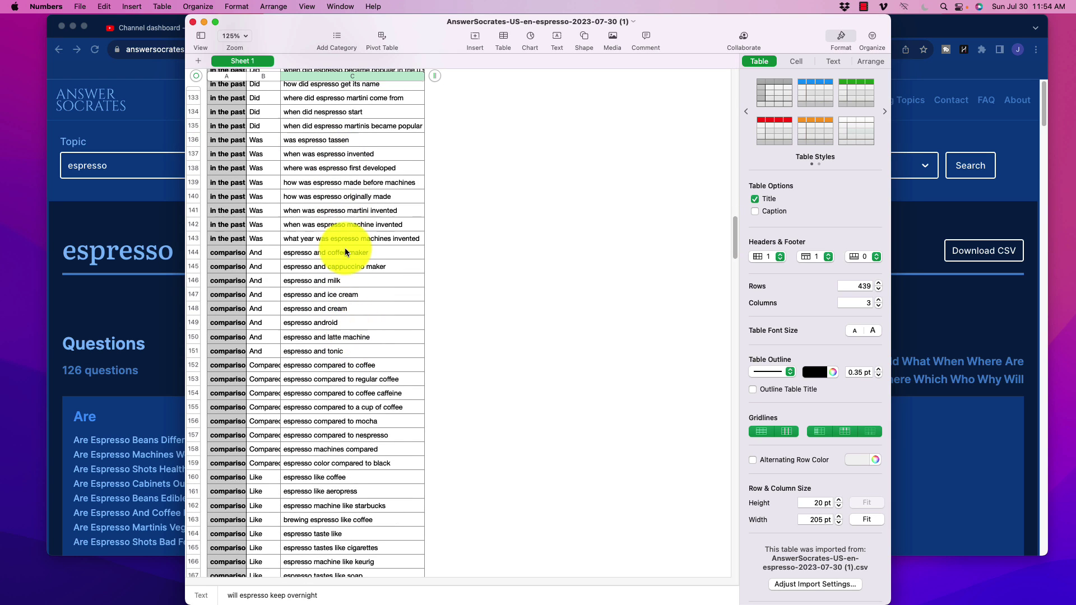
drag(325, 98, 319, 240)
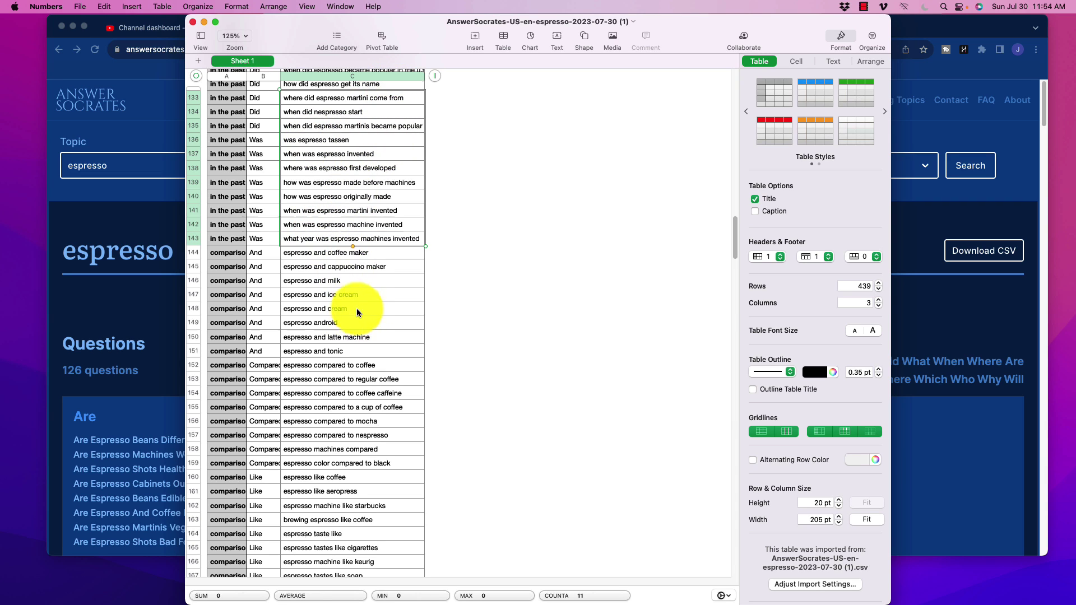
scroll(345, 332, up, 5)
scroll(345, 335, up, 15)
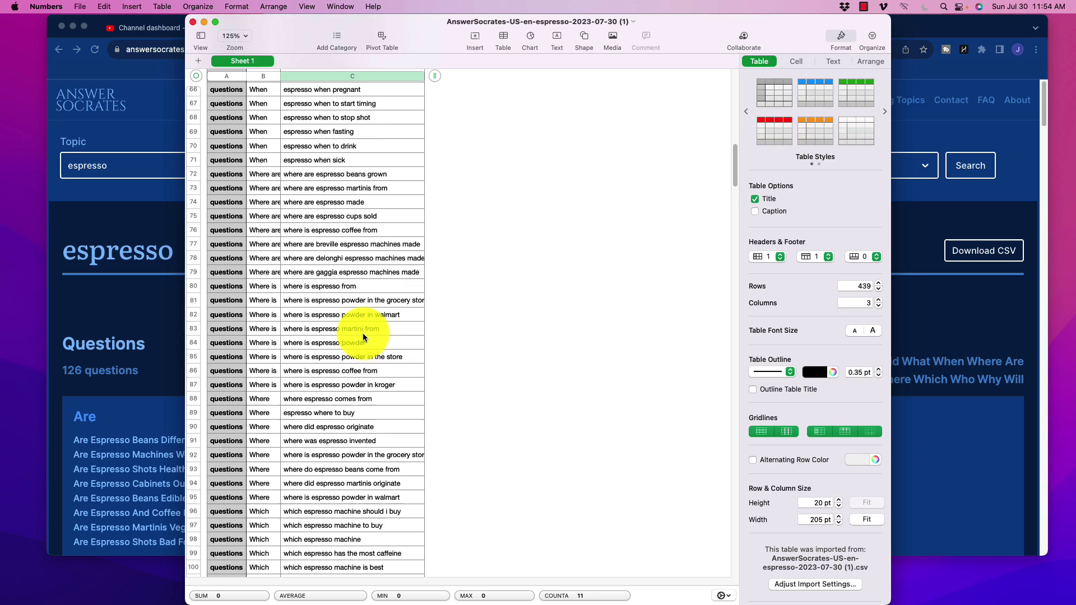
scroll(359, 338, down, 20)
scroll(350, 349, down, 8)
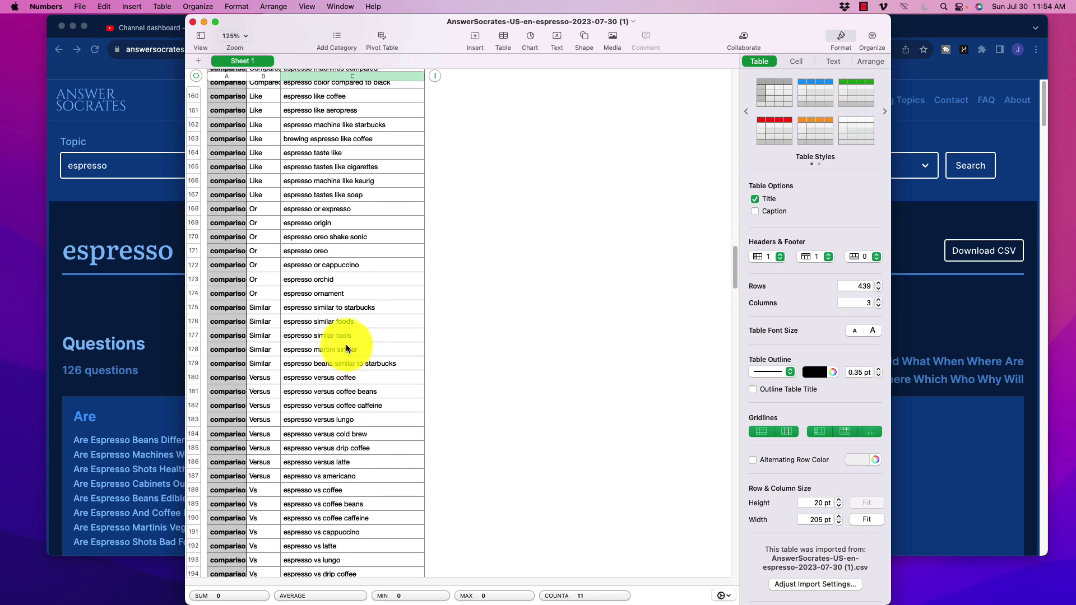
scroll(351, 343, down, 3)
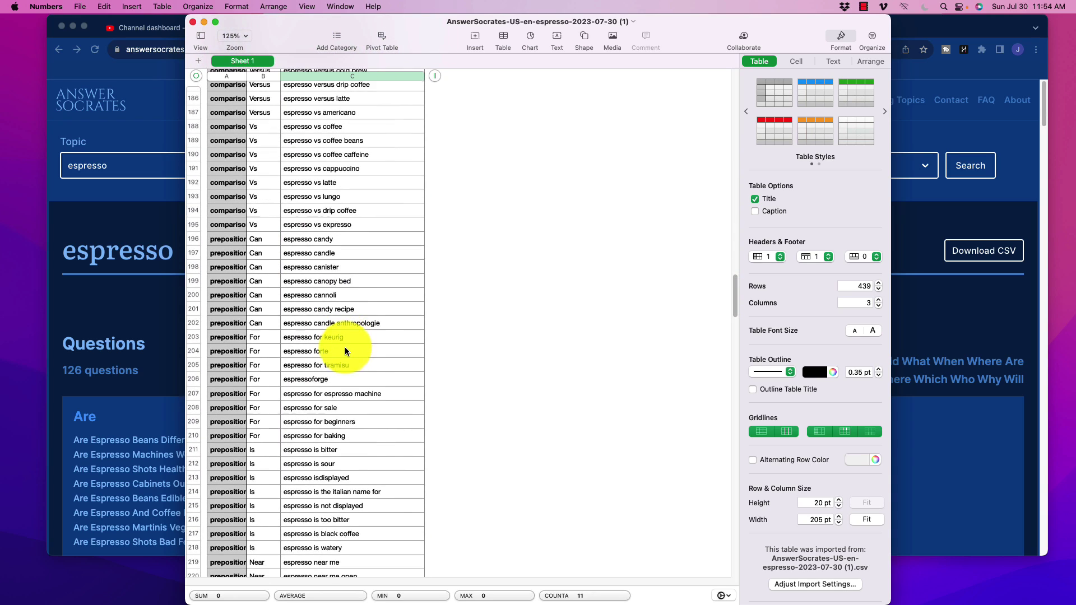
click(309, 268)
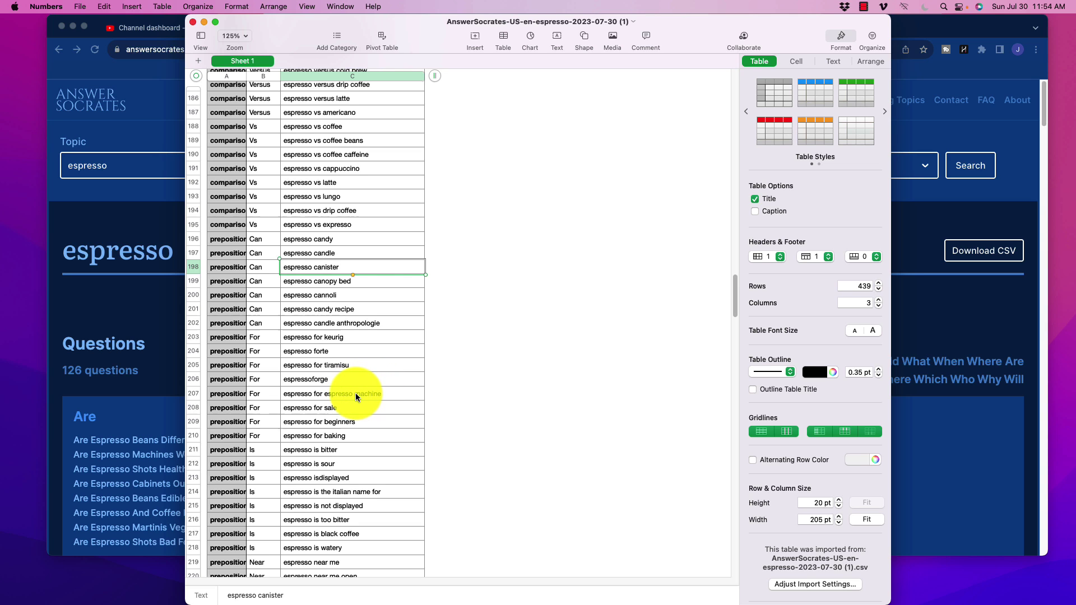
scroll(374, 369, down, 5)
scroll(375, 370, down, 20)
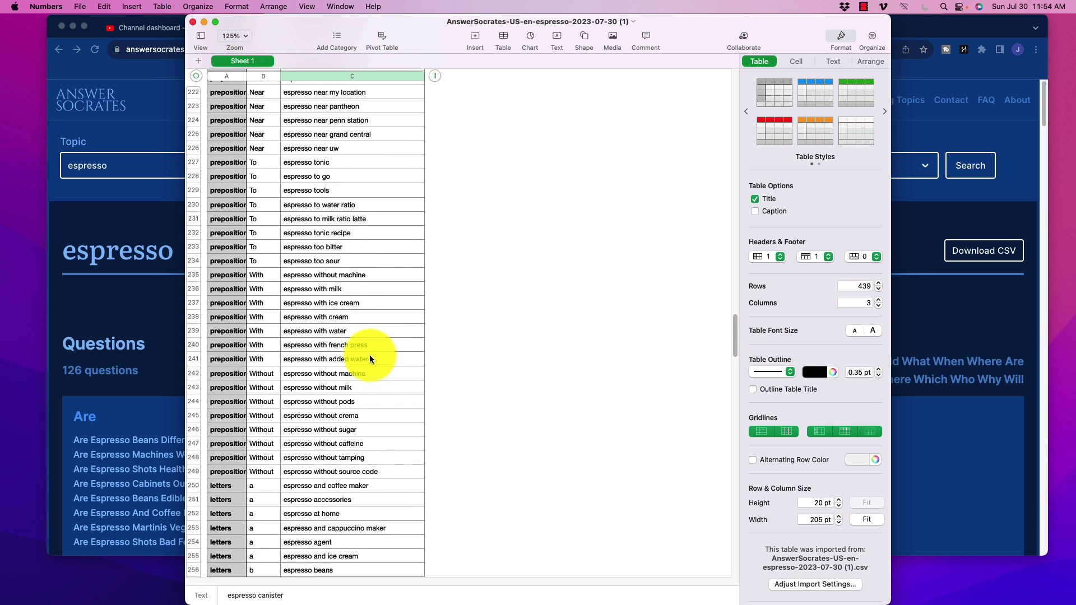
scroll(361, 392, down, 20)
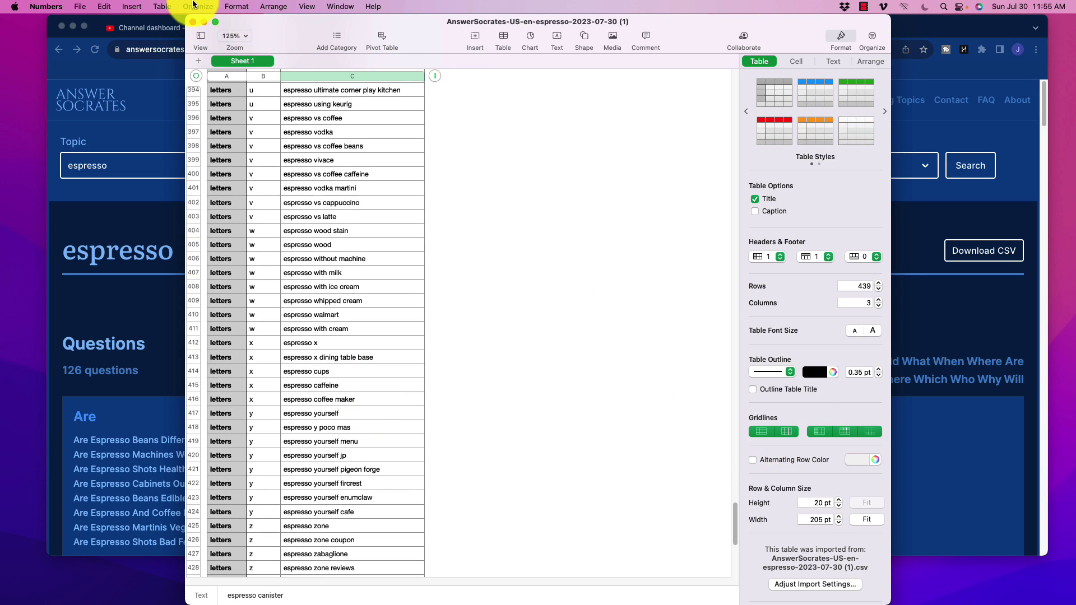
Minimize Numbers and scroll the Answer Socrates espresso results down and back up.
click(204, 22)
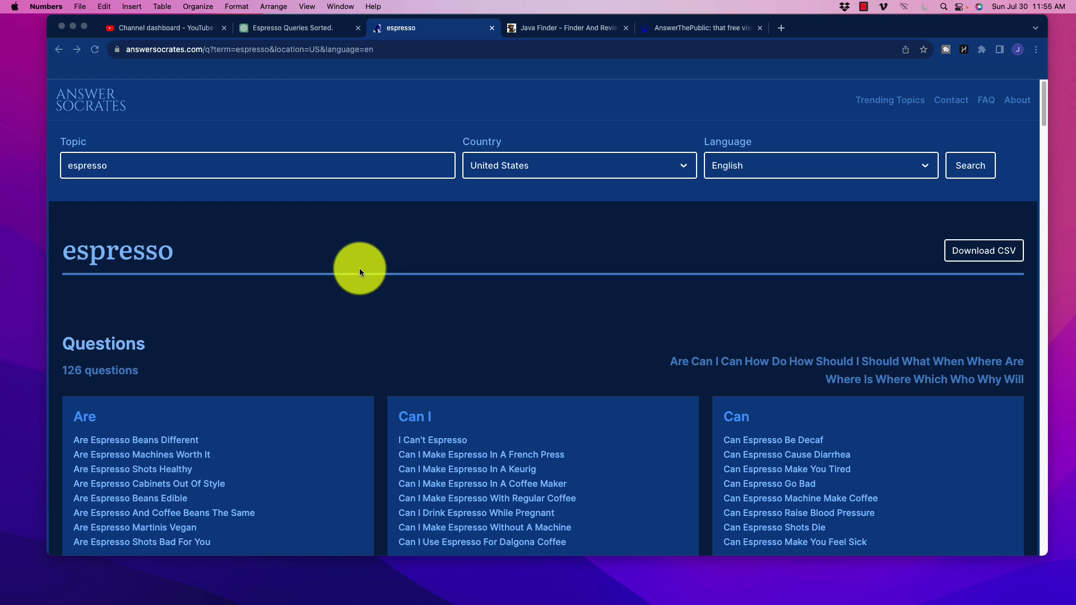
scroll(372, 280, down, 20)
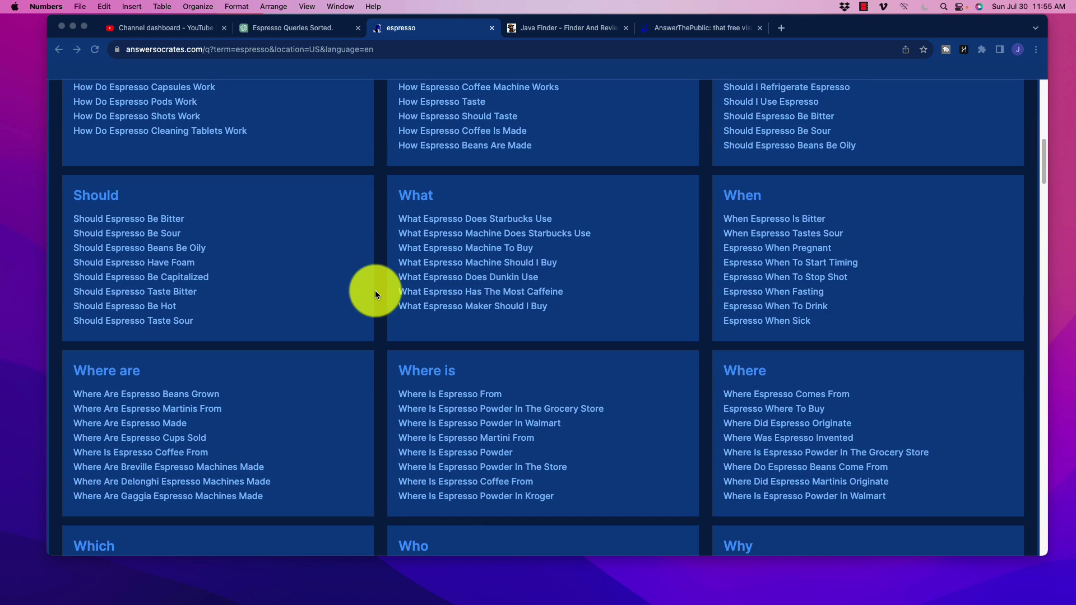
scroll(387, 294, down, 3)
scroll(394, 306, up, 20)
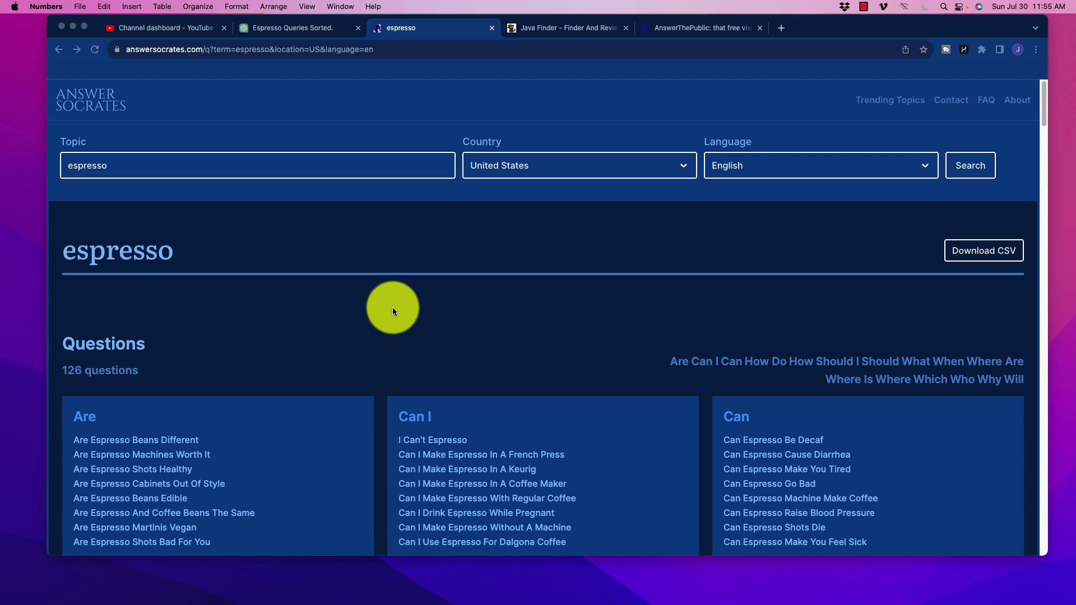